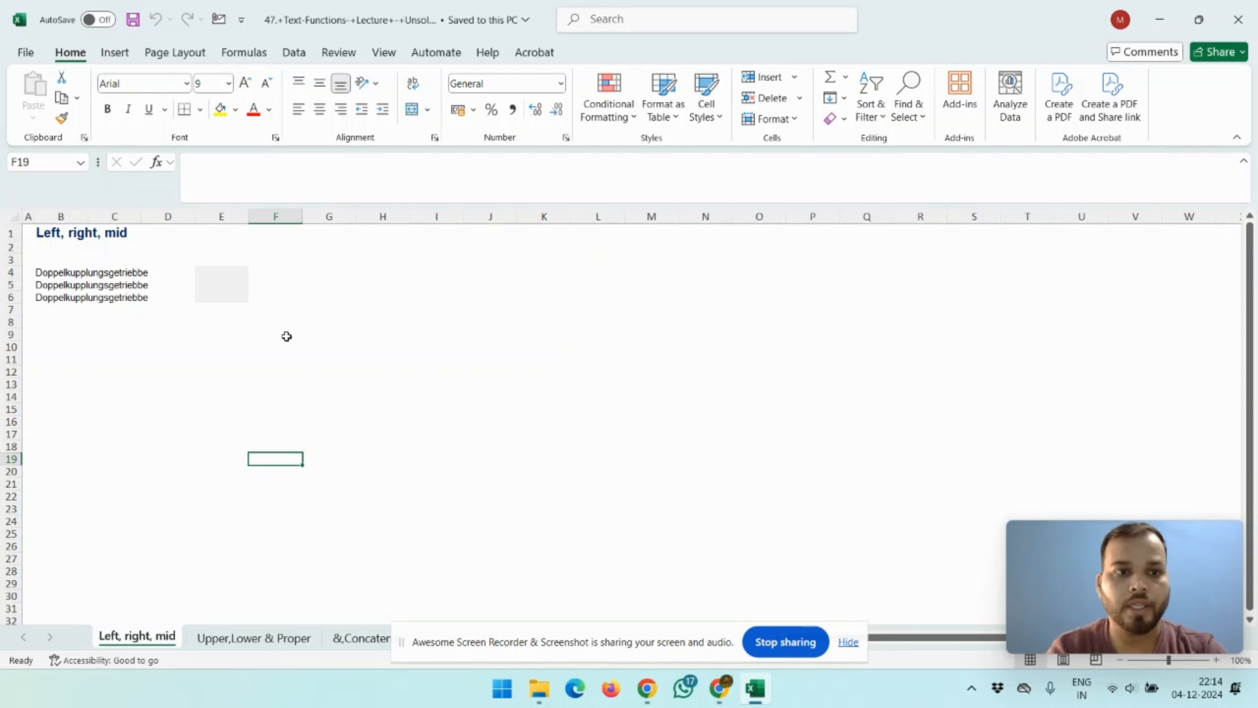
Step: Examine the sample word Doppelkupplungsgetriebe in cells B4 to B6 and the empty result cells in column E
click(53, 273)
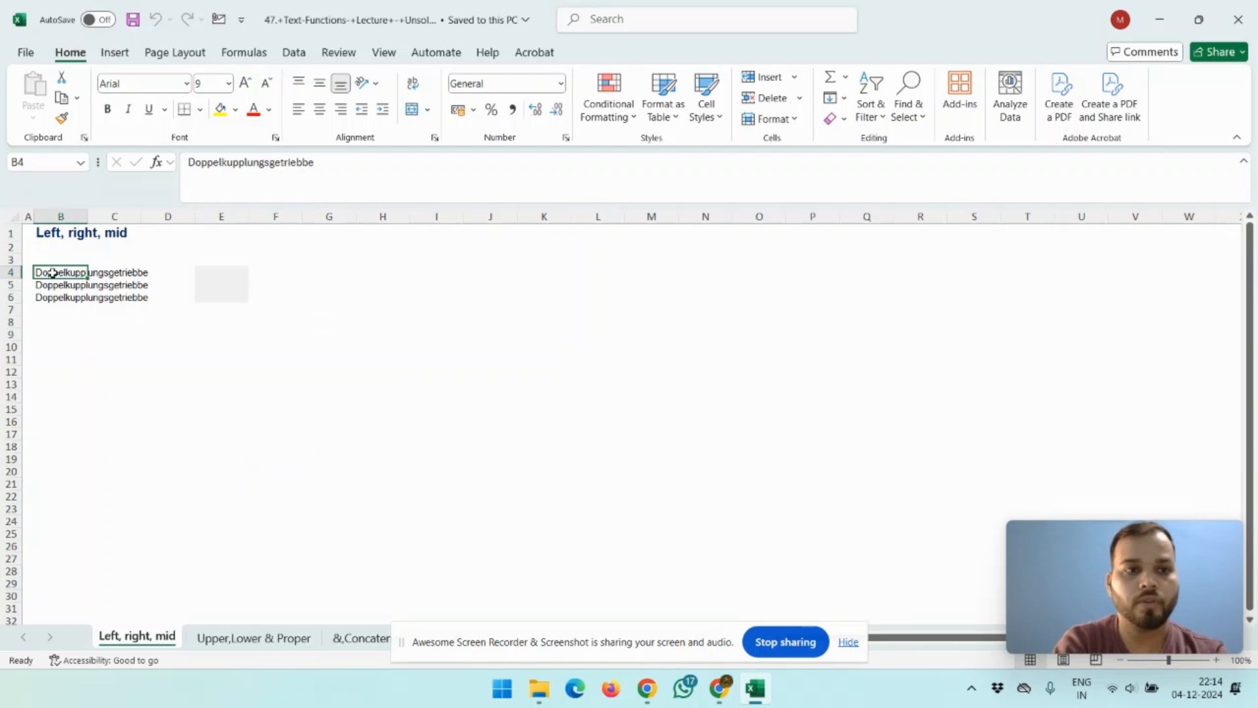
key(Down)
key(Down)
key(Up)
key(Up)
key(Down)
key(Up)
key(Down)
key(Down)
key(Up)
key(Up)
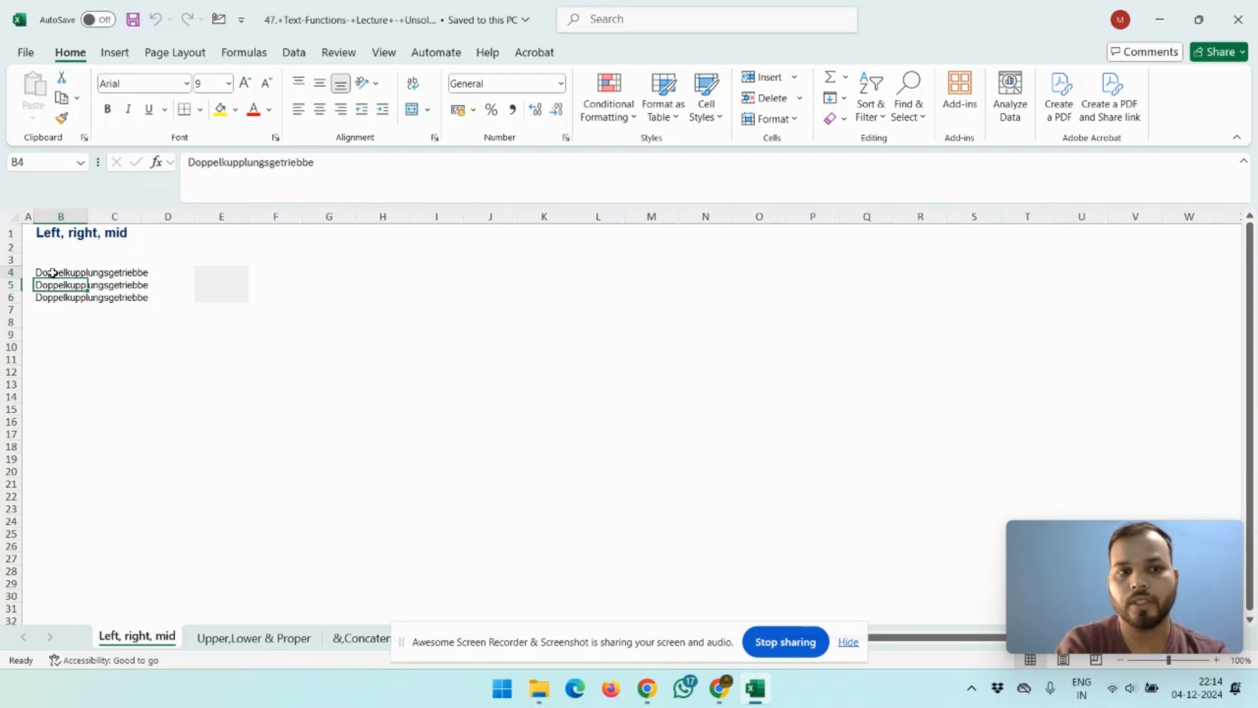
key(Down)
key(Up)
key(Down)
key(Up)
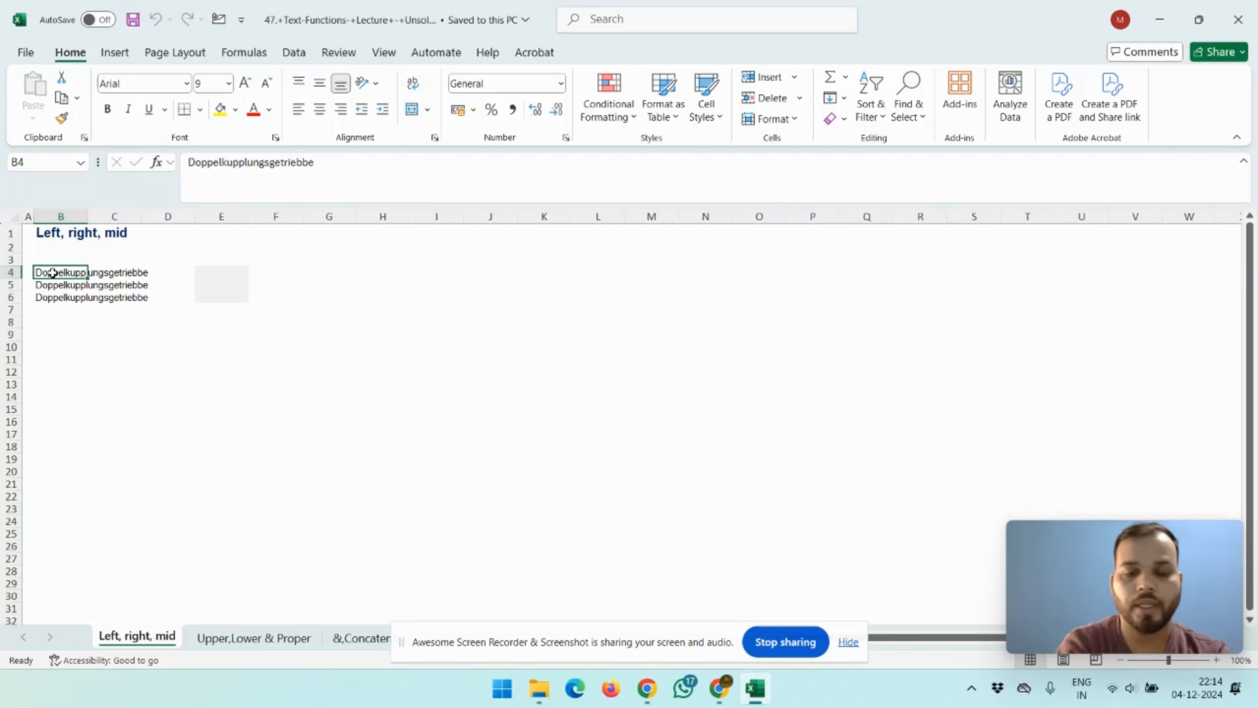
key(Down)
key(Down)
key(Down)
key(Up)
key(Up)
key(Up)
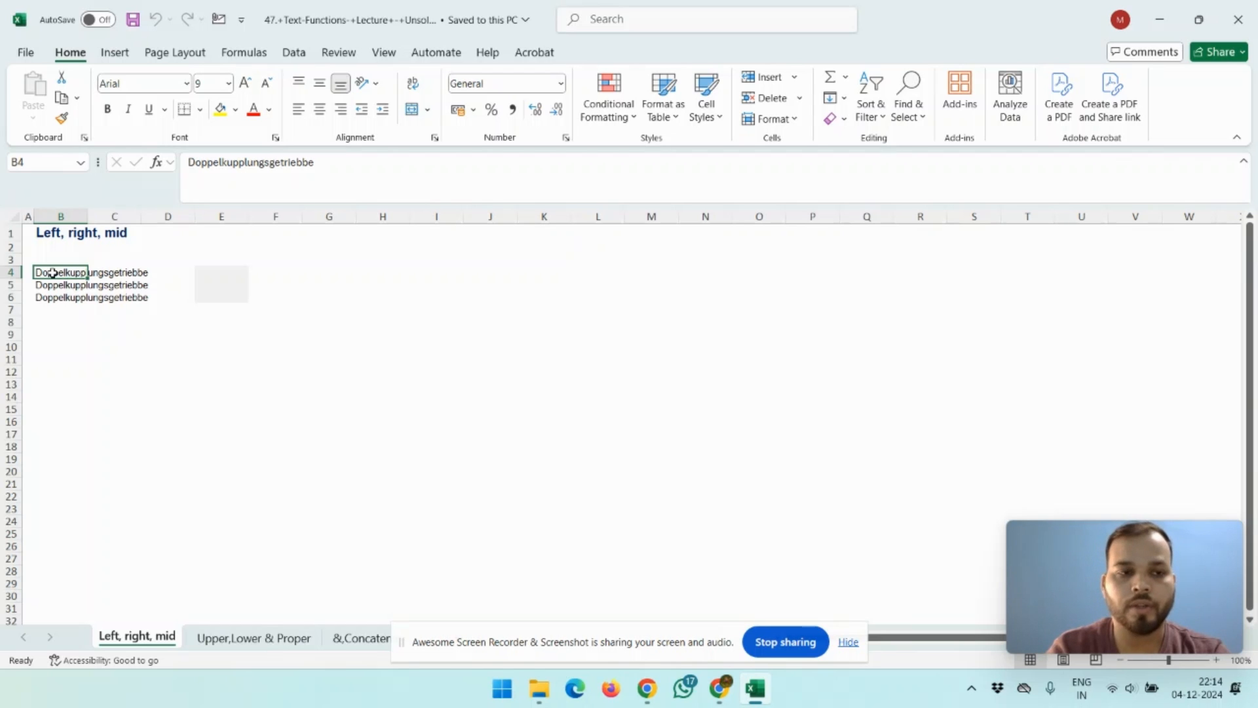
key(Down)
key(Down)
key(Down)
key(Down)
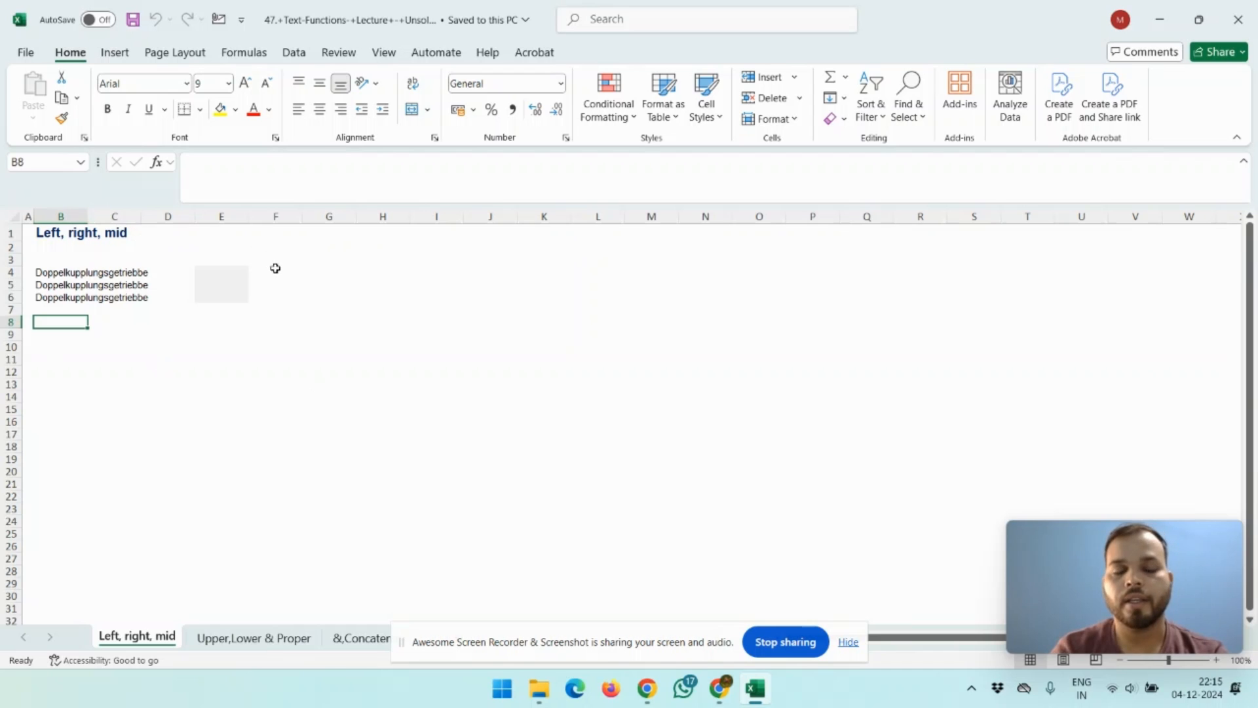
click(213, 275)
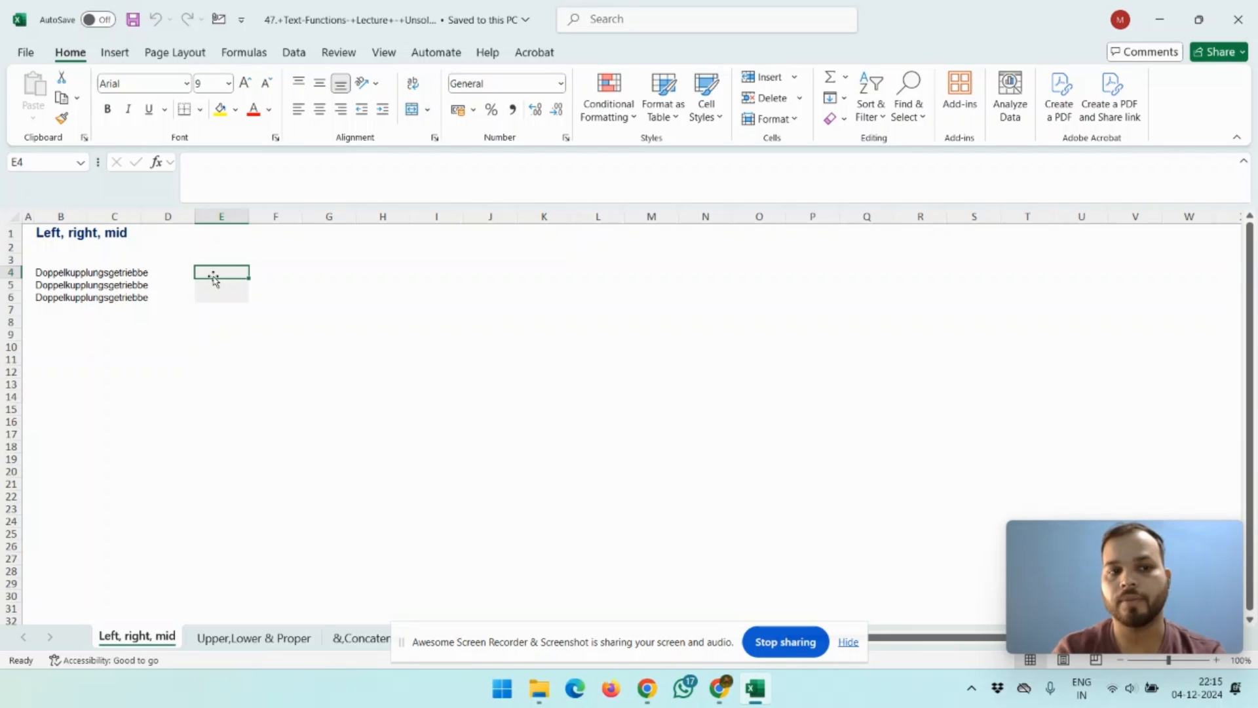
click(49, 277)
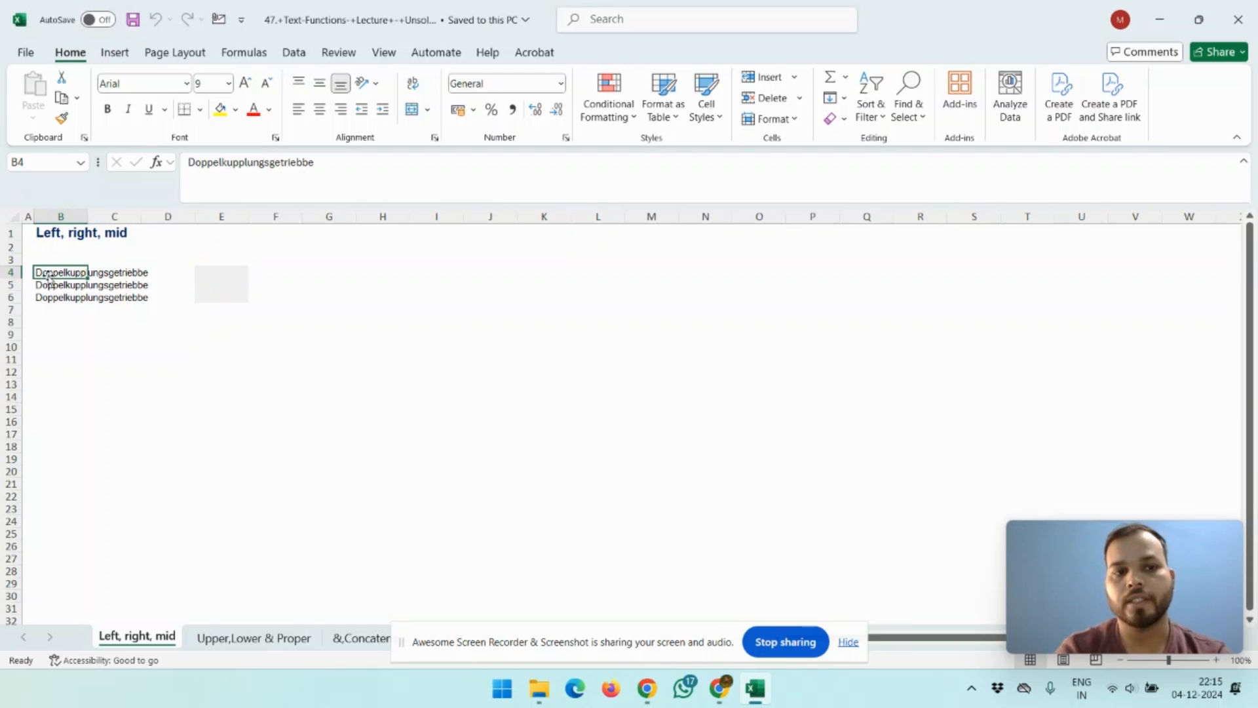
key(Right)
key(Right)
key(Right)
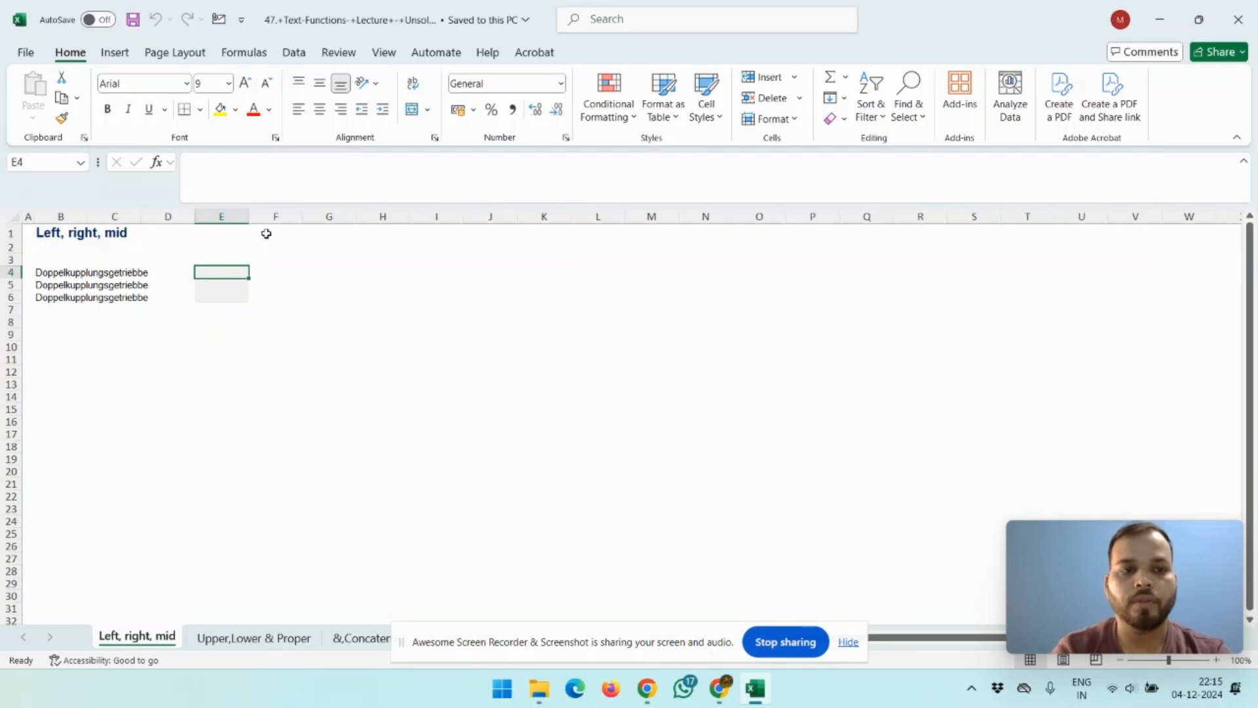
click(41, 272)
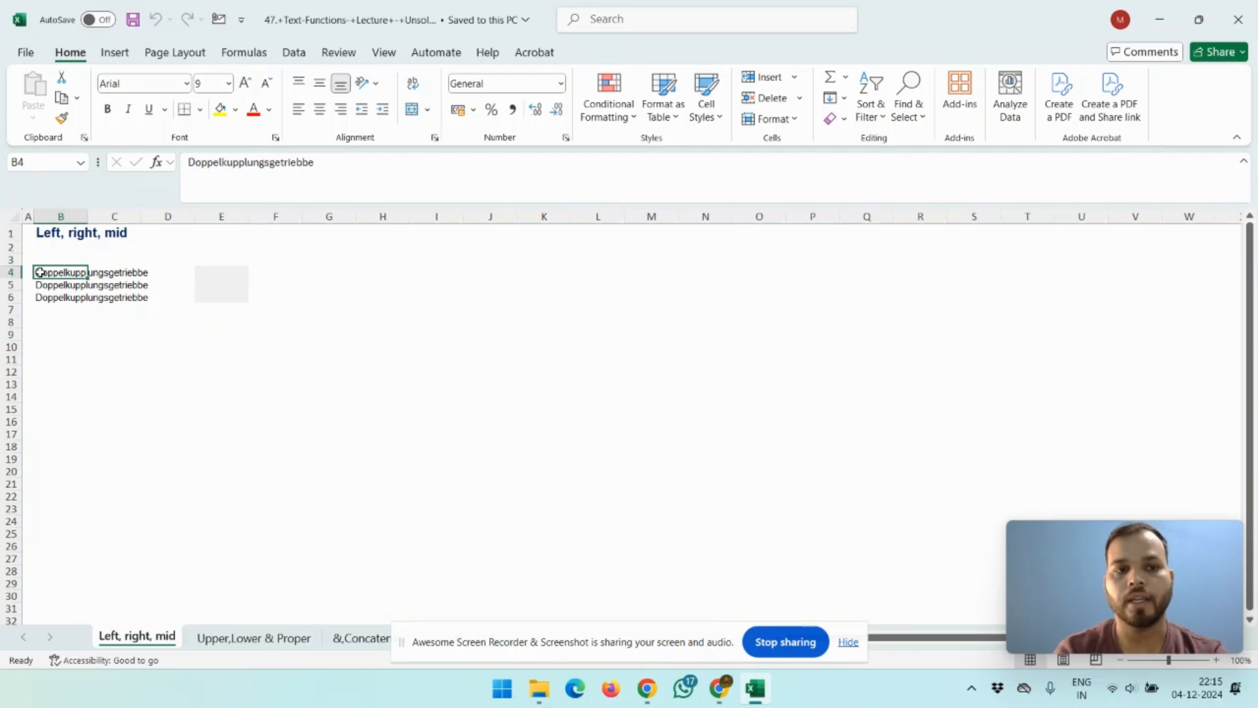
click(140, 274)
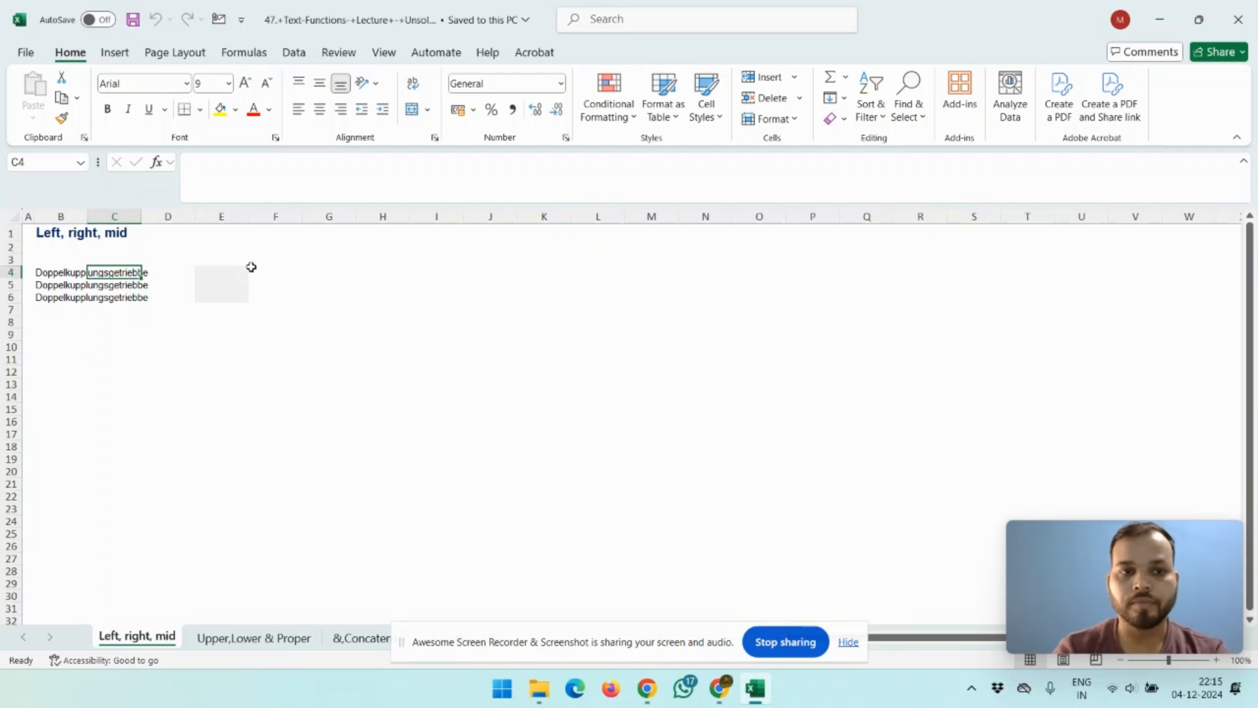
Step: In E4, enter the formula =LEFT(B4,4) to extract the first four characters of the word
click(222, 272)
text(=)
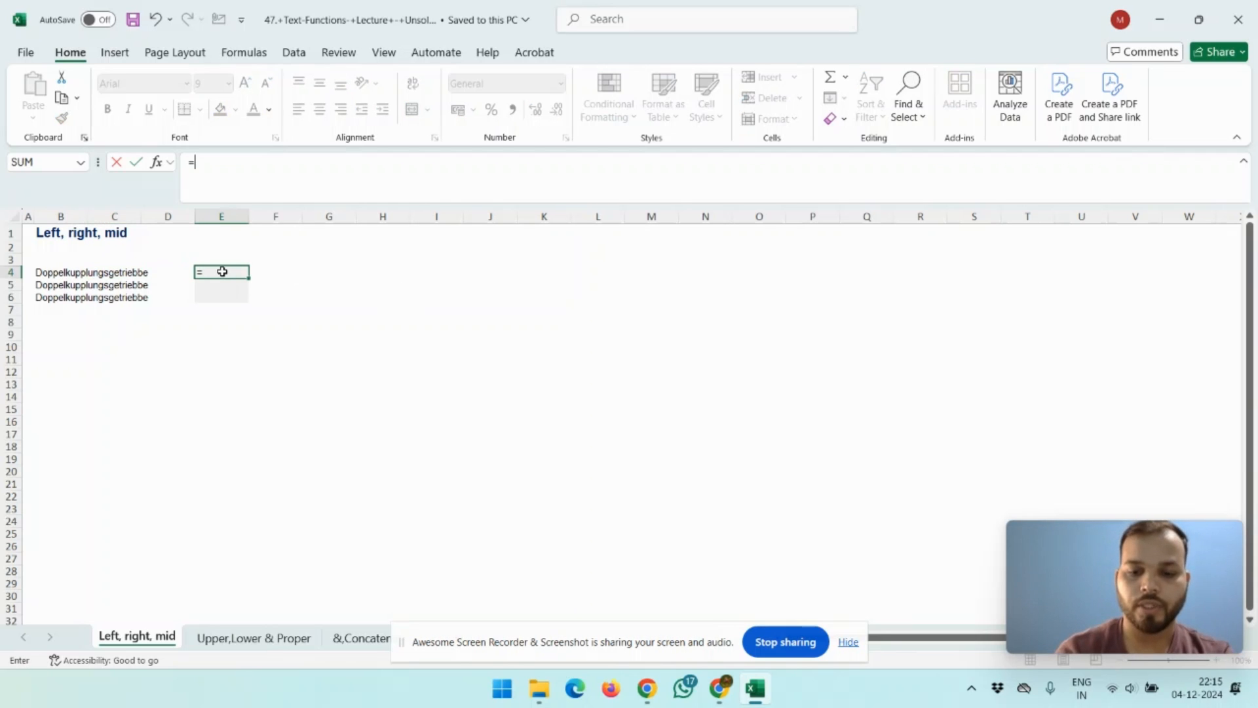
text(l)
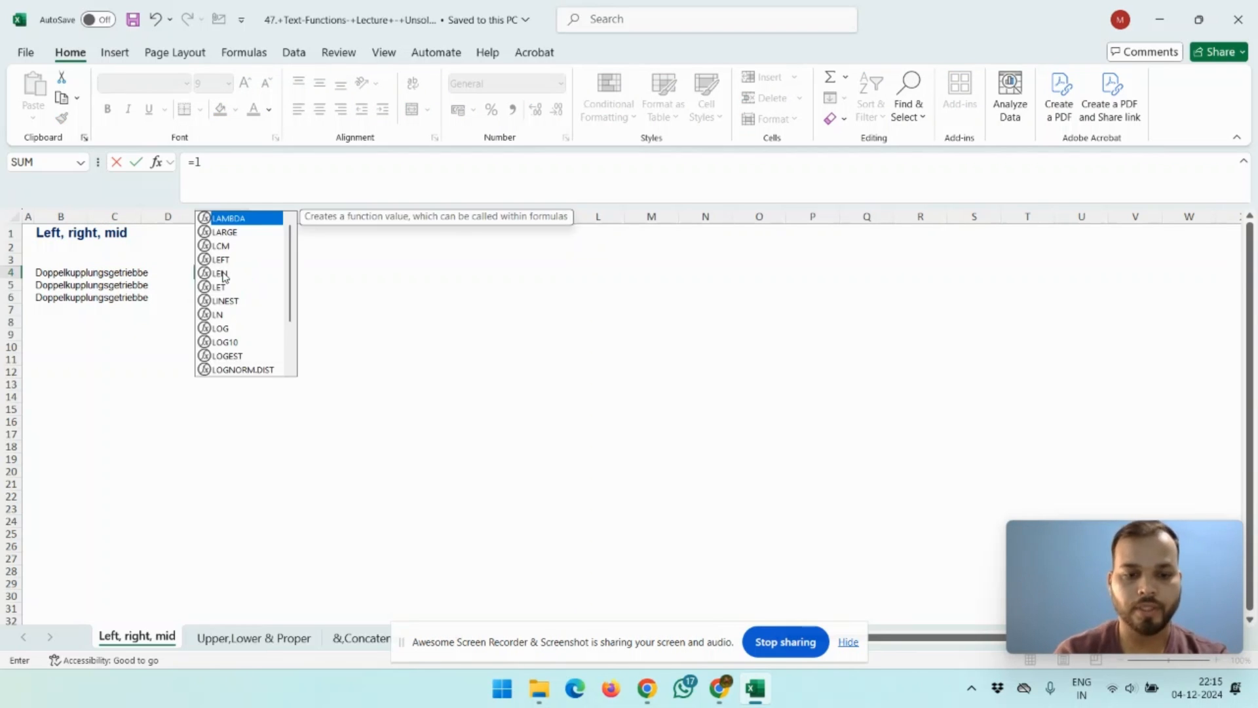
text(eft)
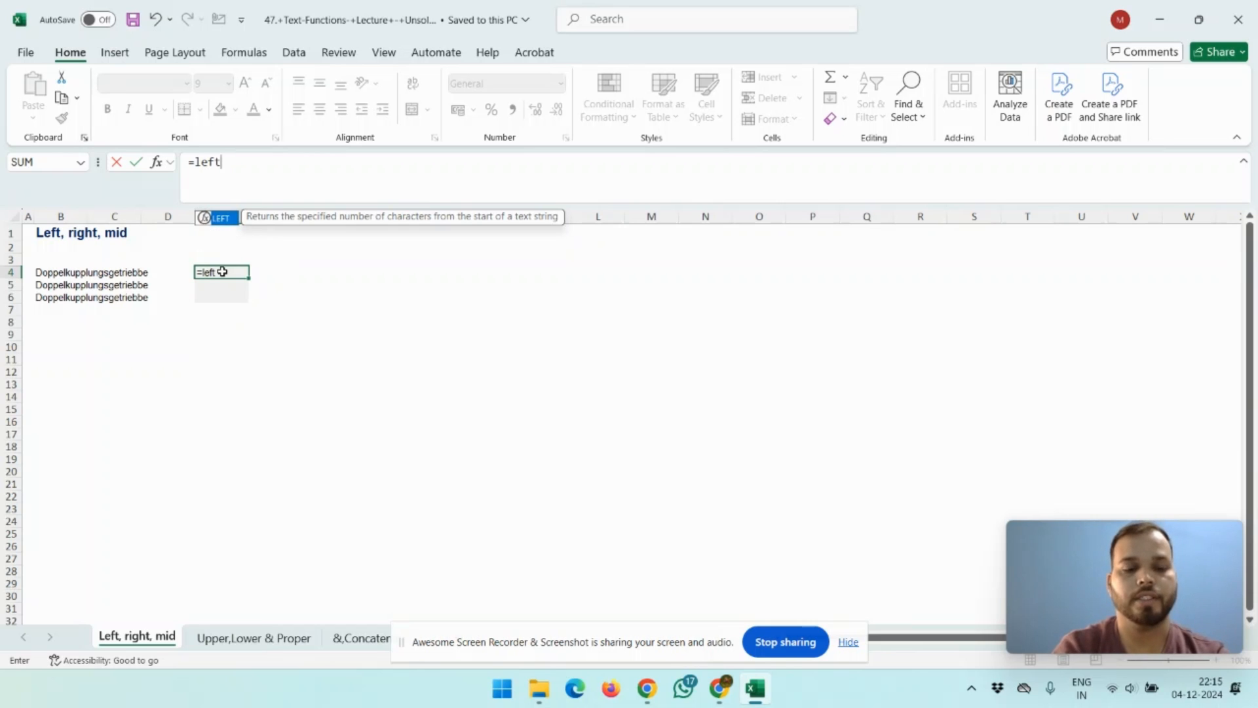
key(Tab)
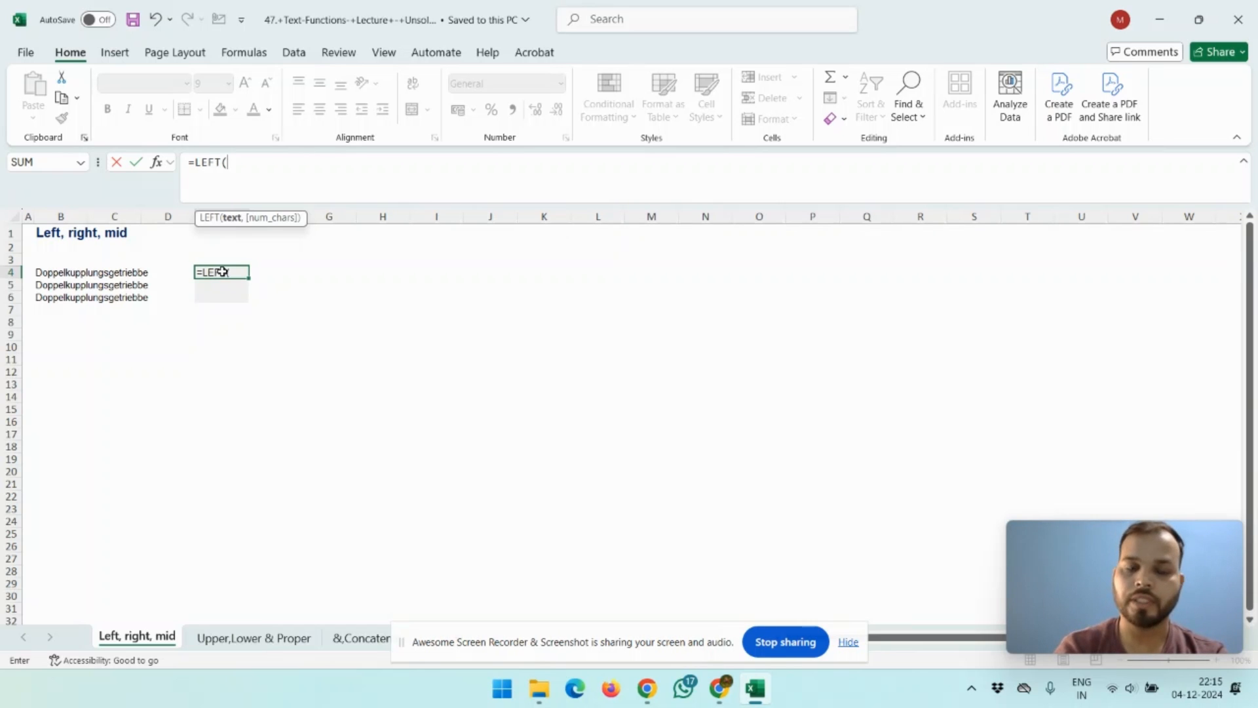
key(Left)
key(Left)
key(Left)
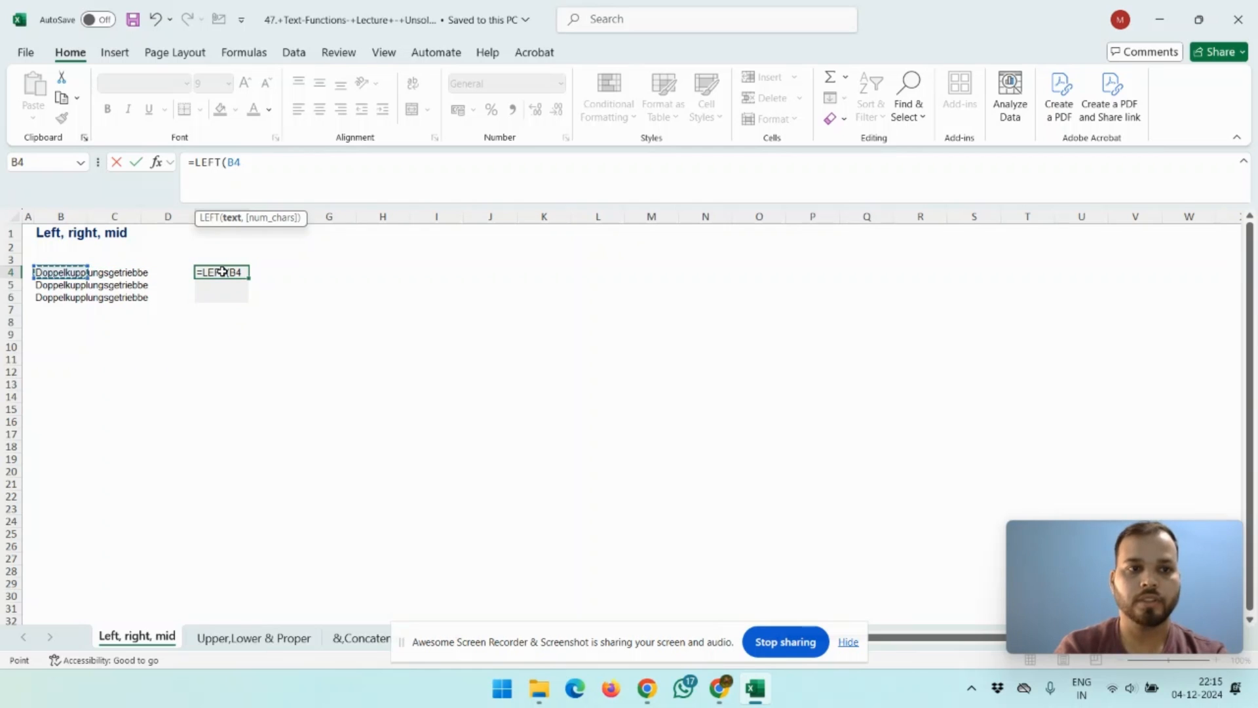
text(,)
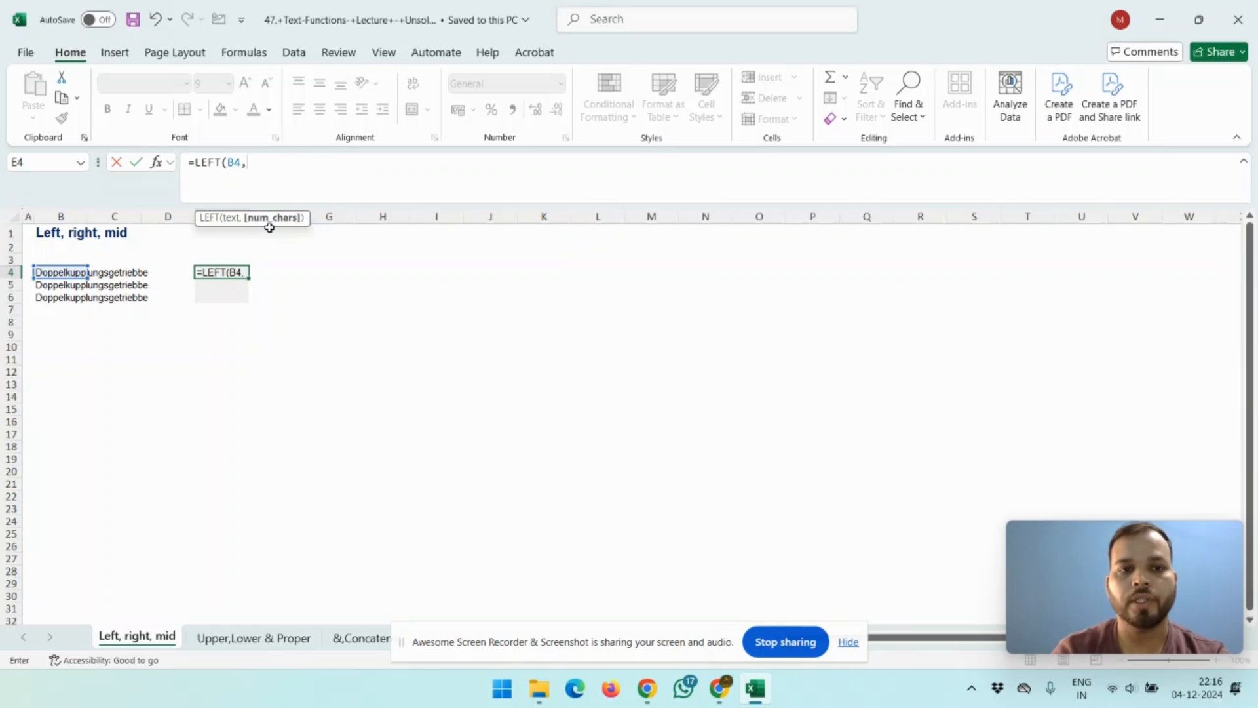
text(4)
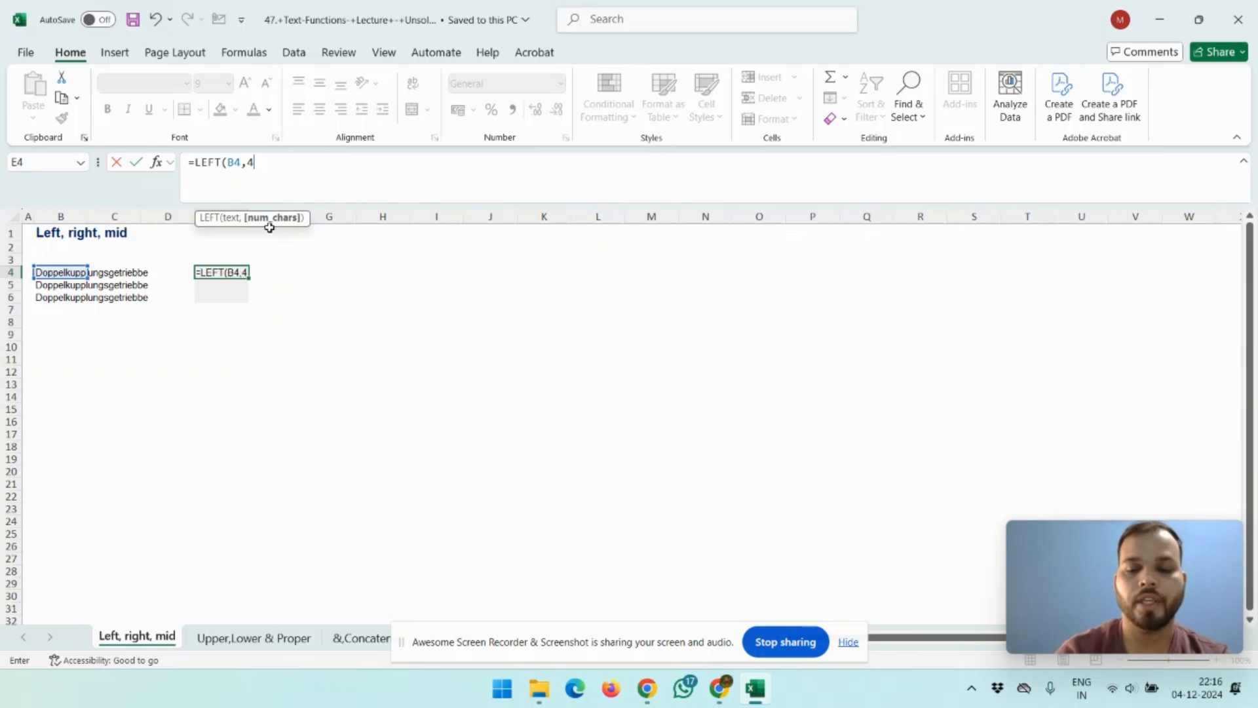
text())
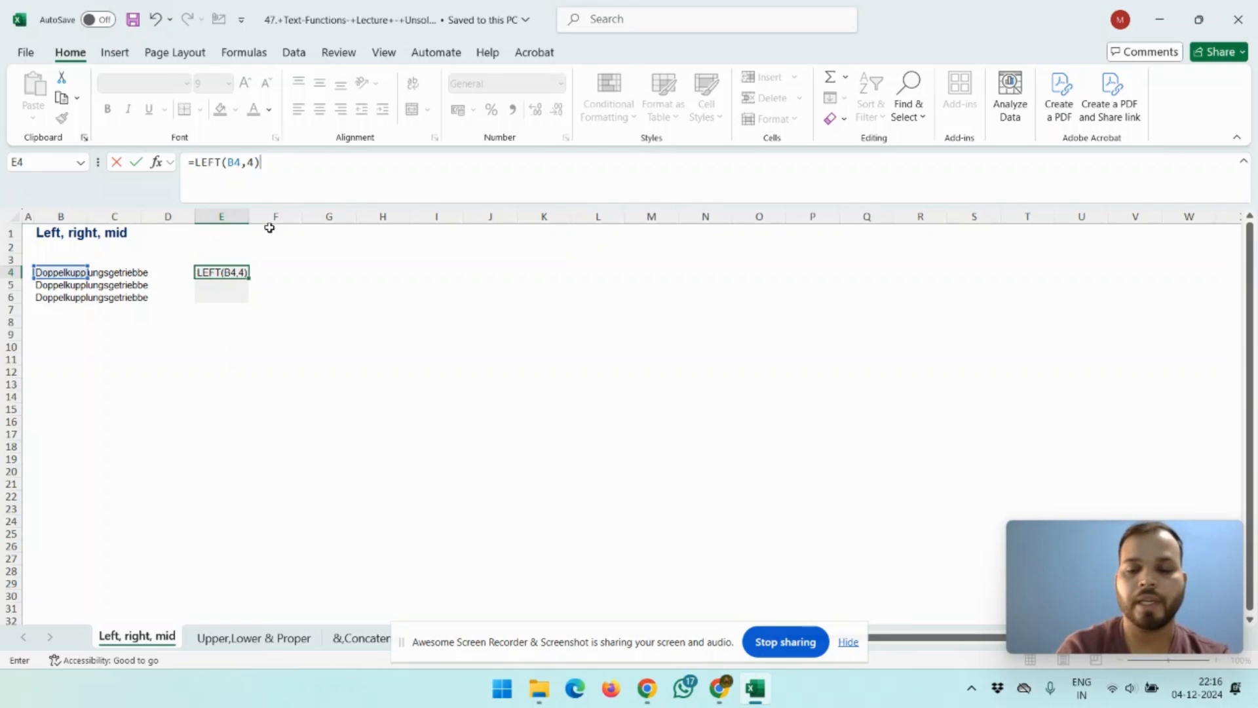
key(Return)
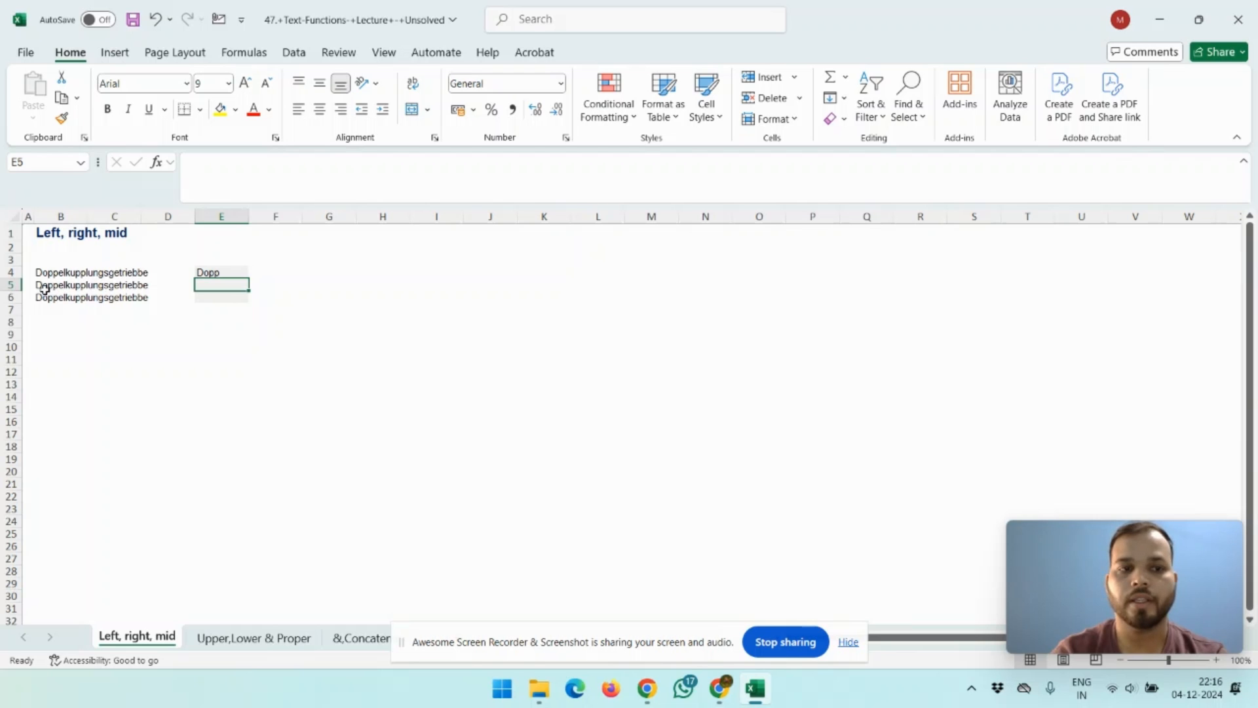
Step: In E5, enter the formula =RIGHT(B5,8) to extract the last eight characters of the word
click(146, 286)
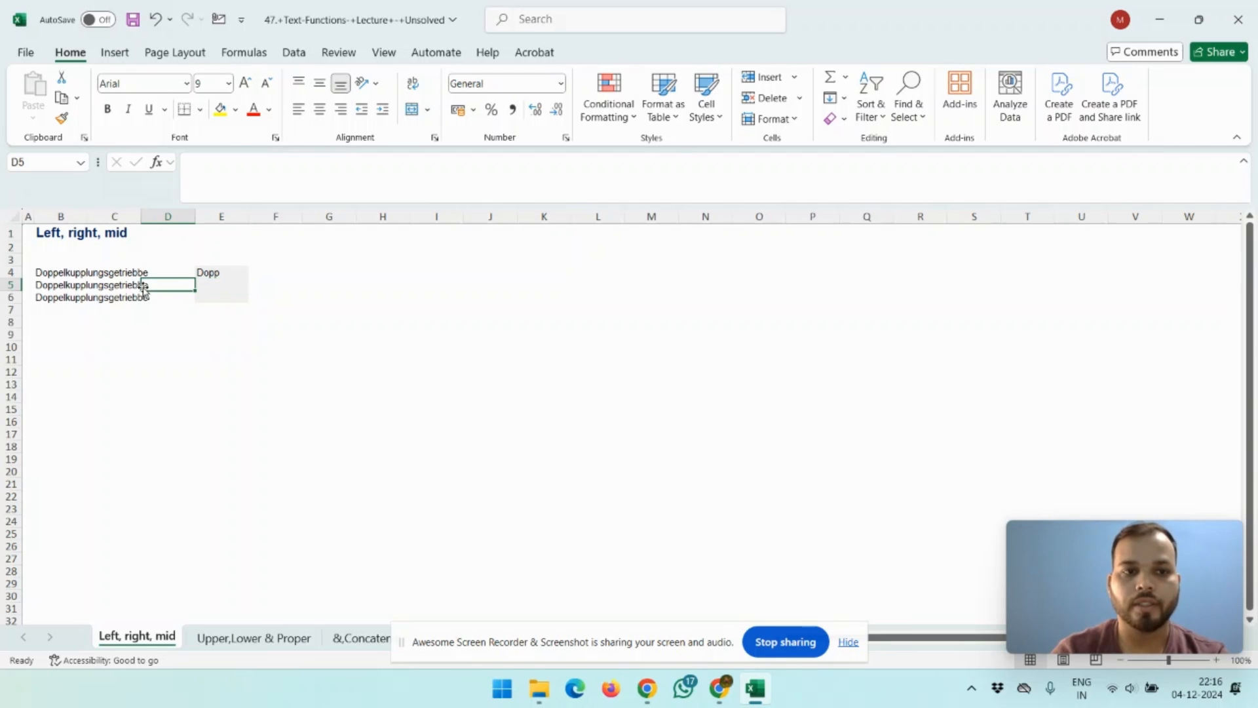
click(134, 287)
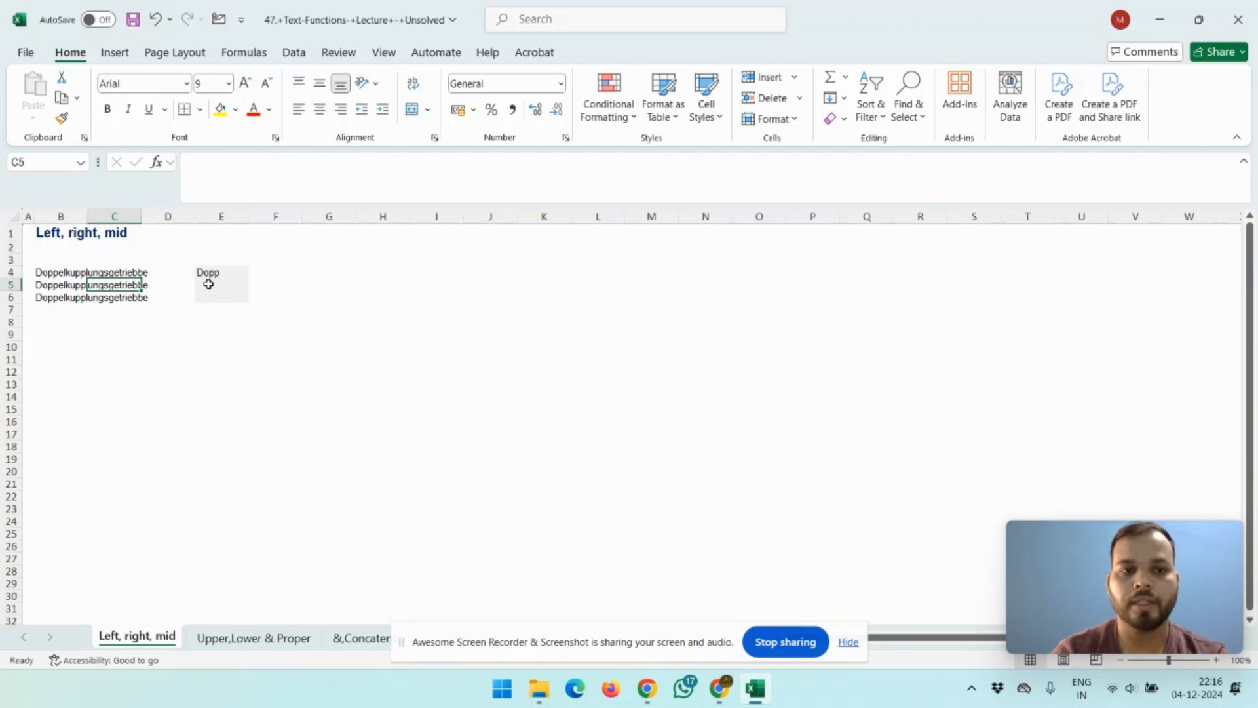
click(208, 283)
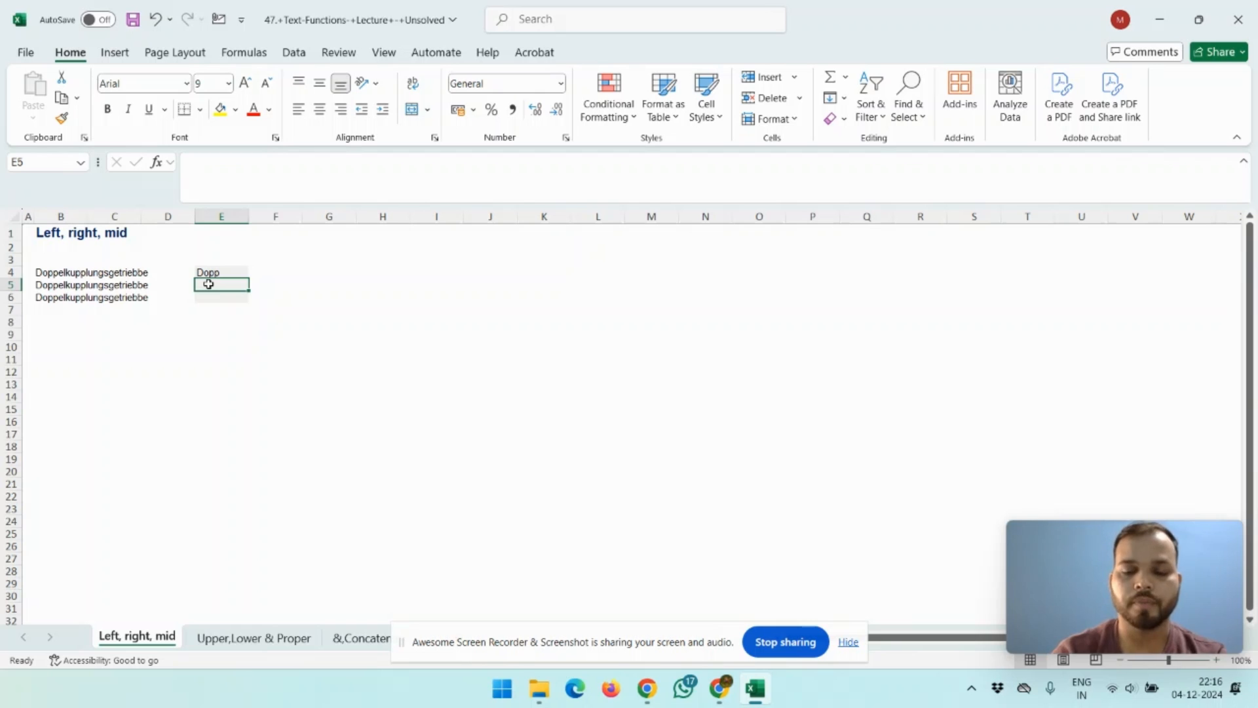
text(=righ)
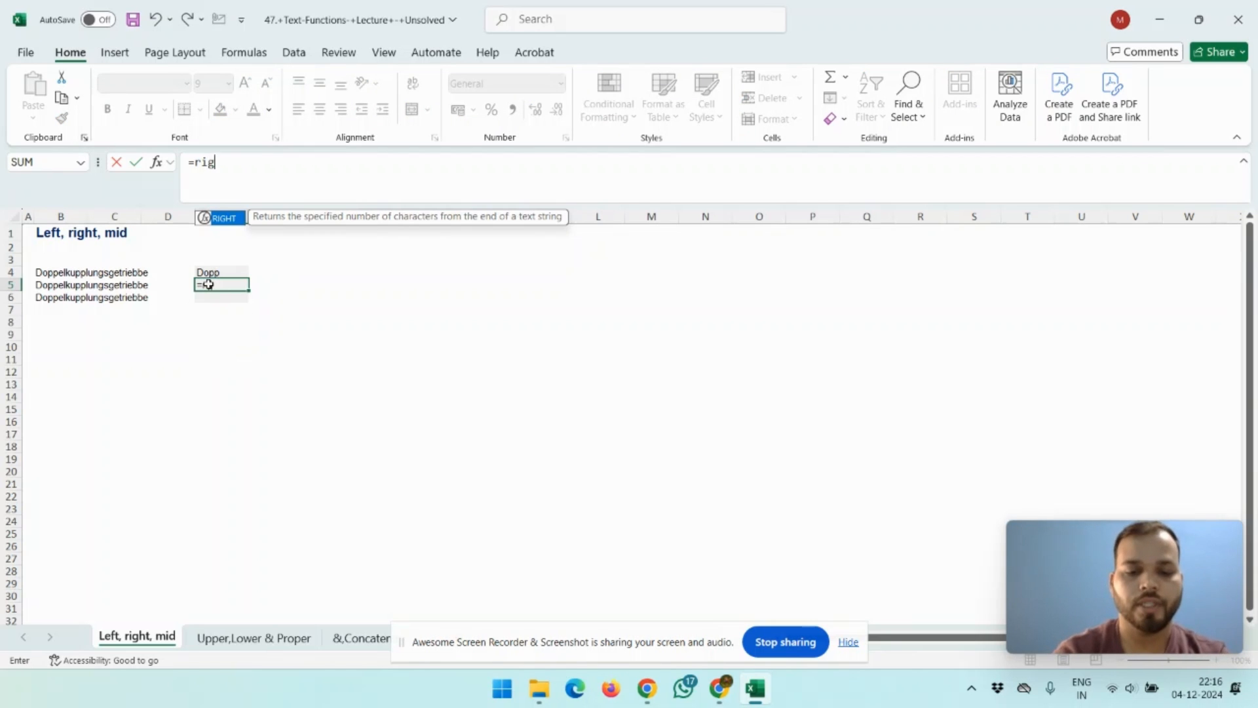
key(Tab)
key(Left)
key(Left)
key(Left)
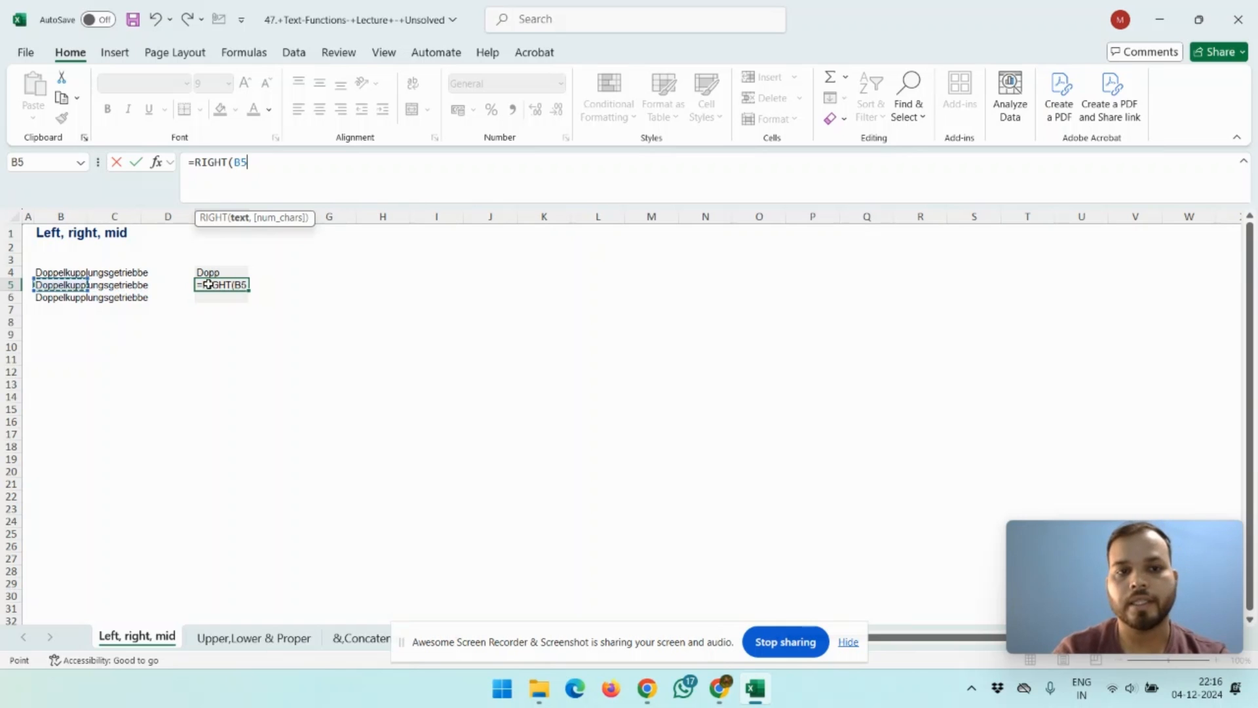
text(,)
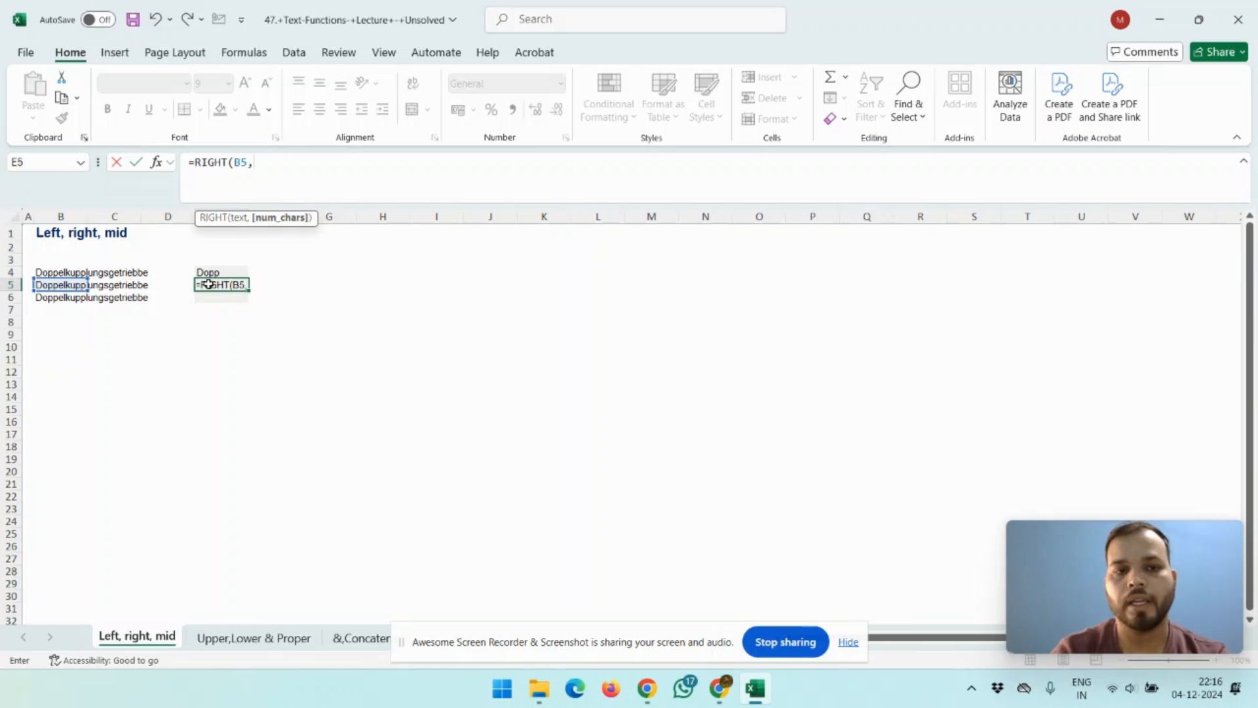
text(8)
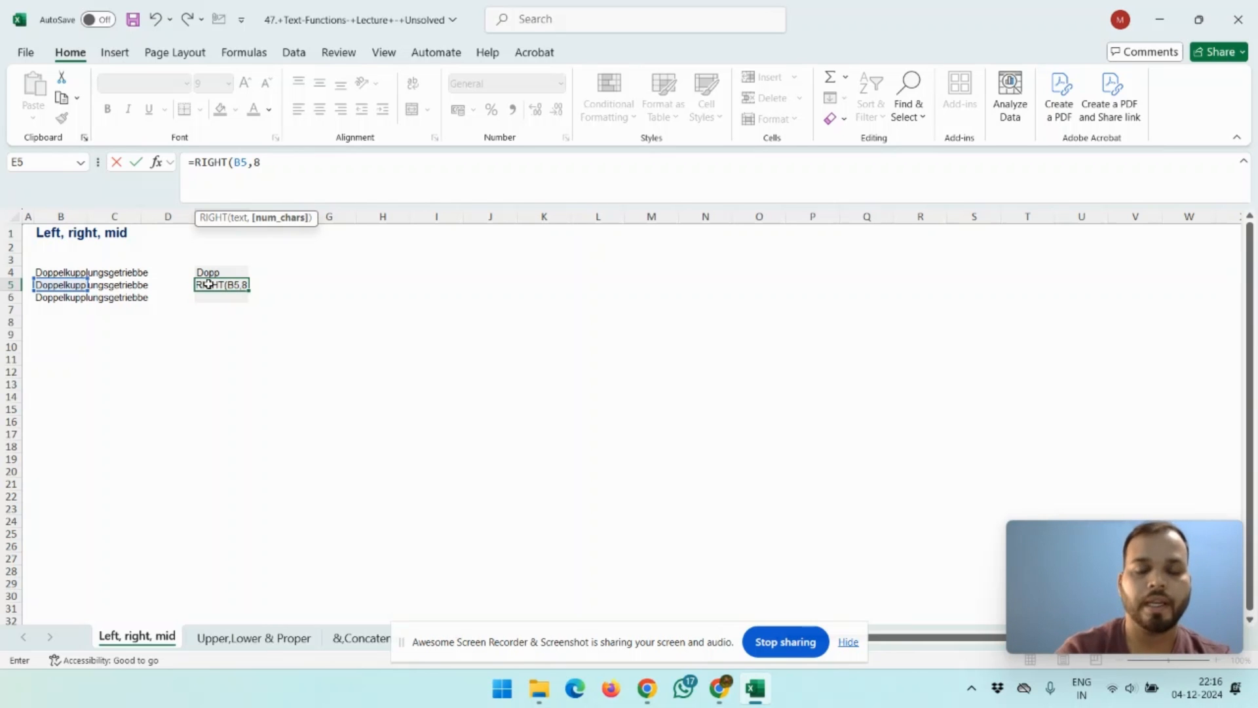
text())
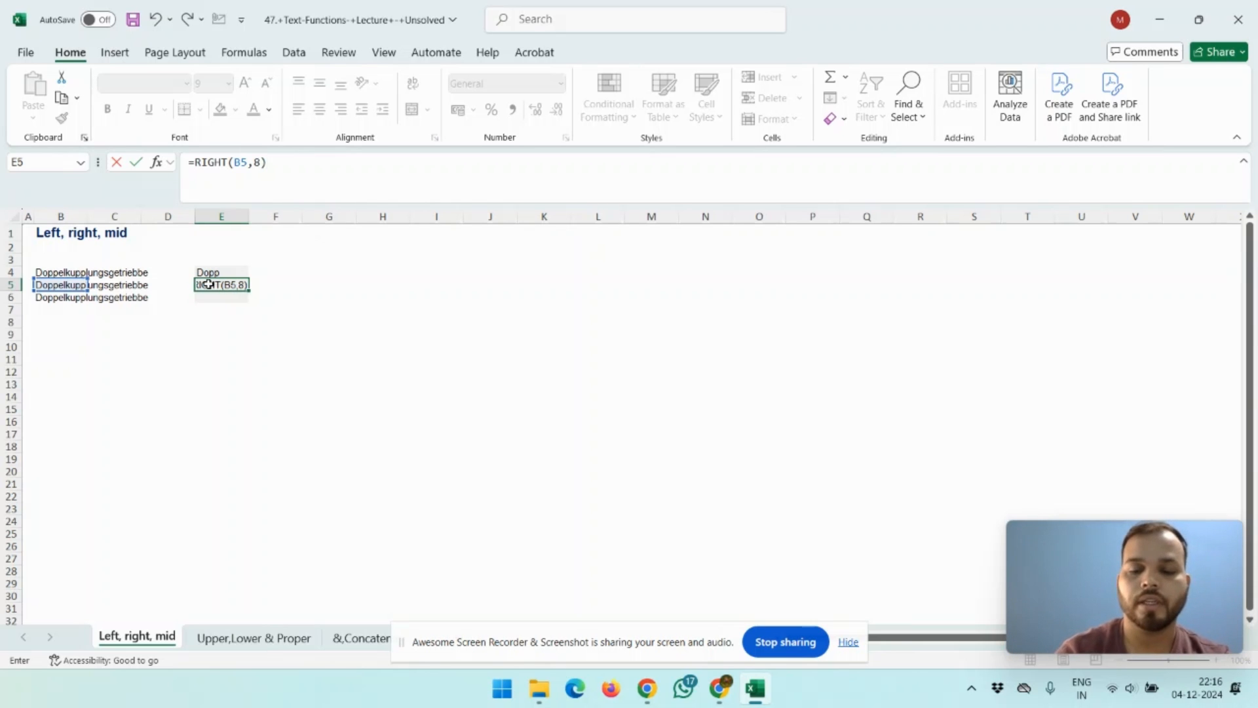
key(Return)
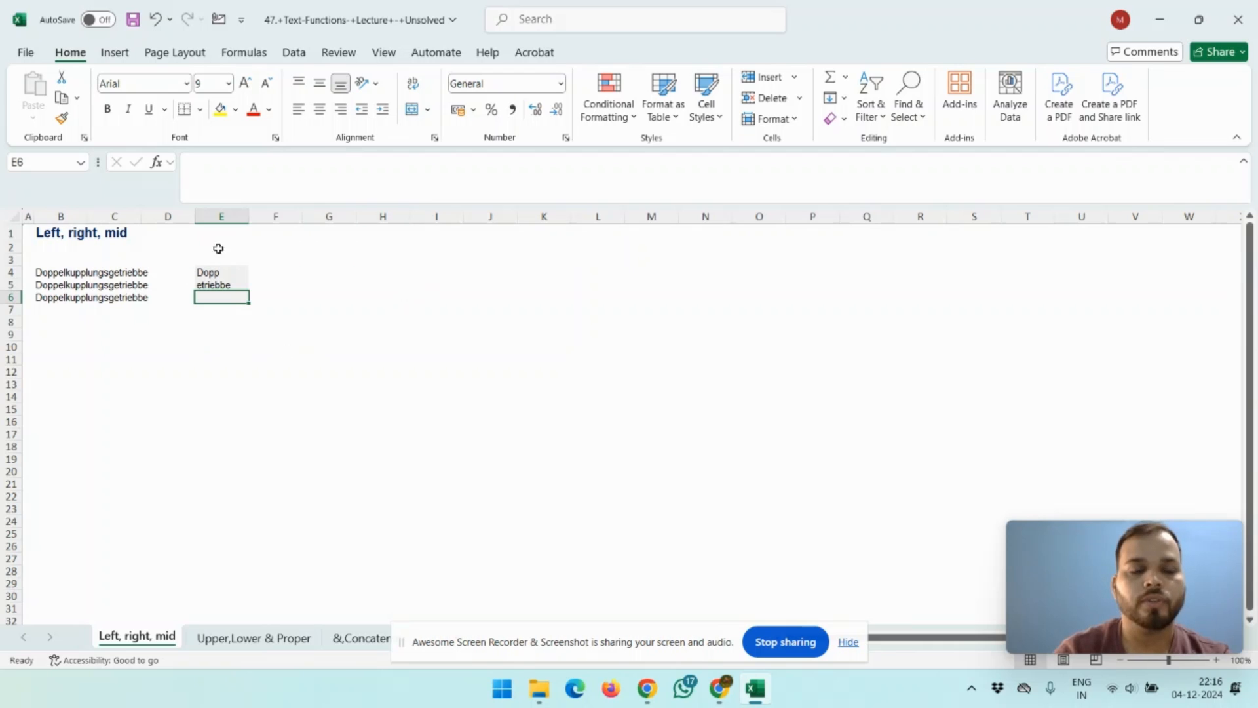
click(226, 284)
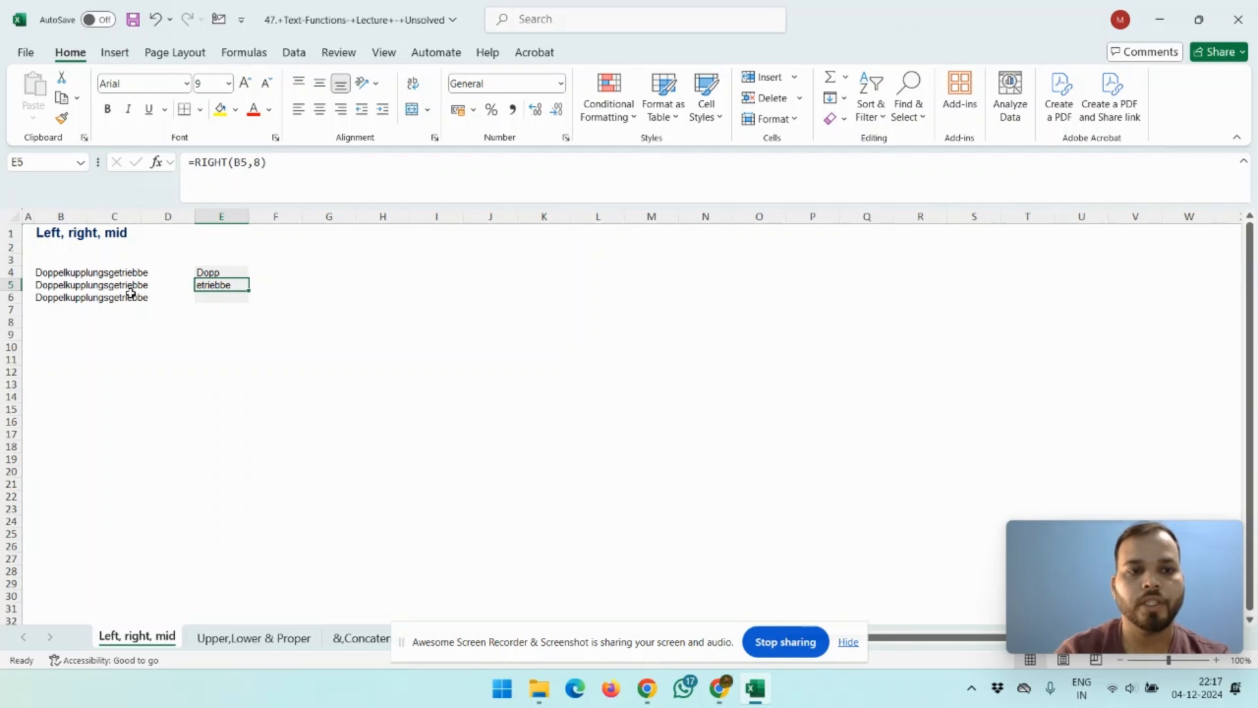
Step: In E6, enter the formula =MID(B6,4,5) to extract five characters starting from the fourth character of the word
click(222, 298)
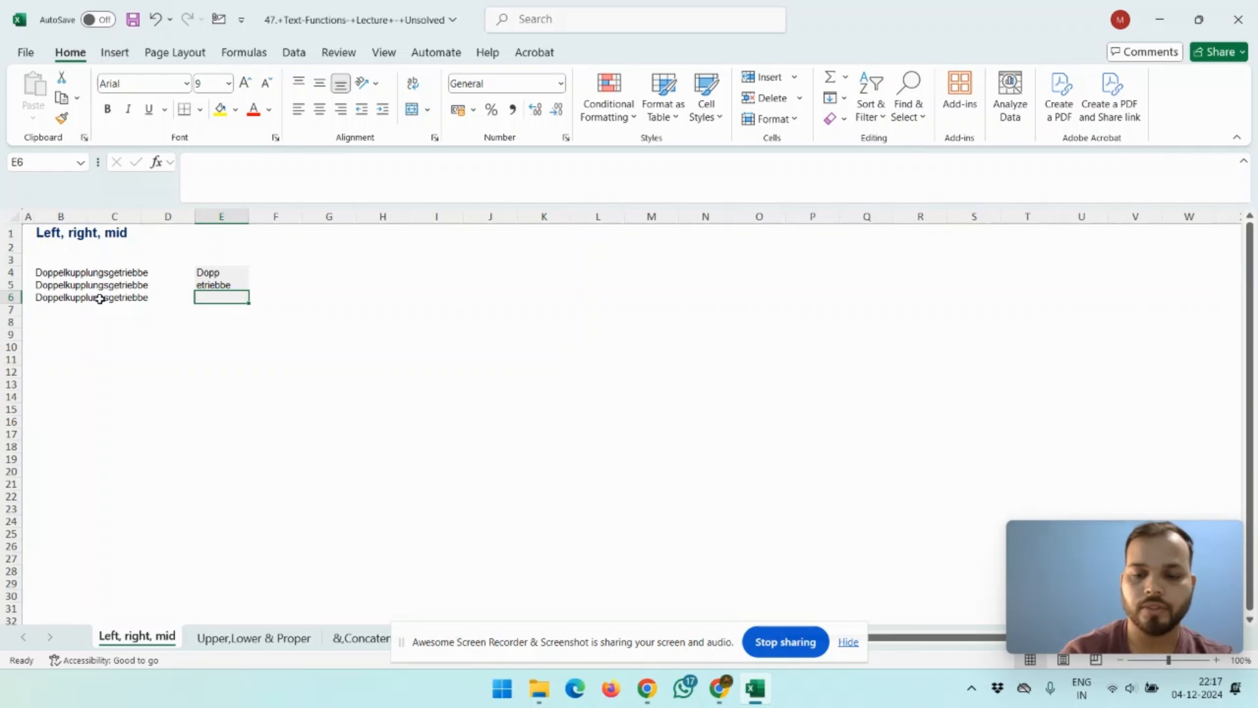
text(=m)
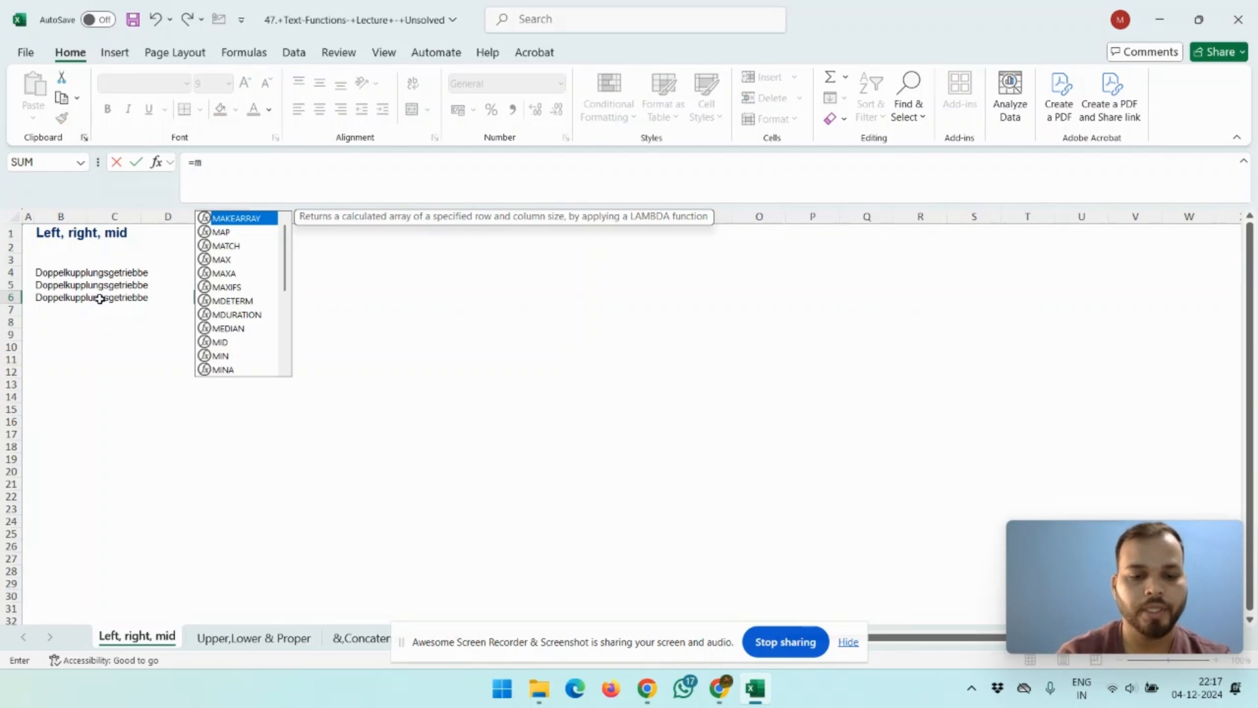
text(id()
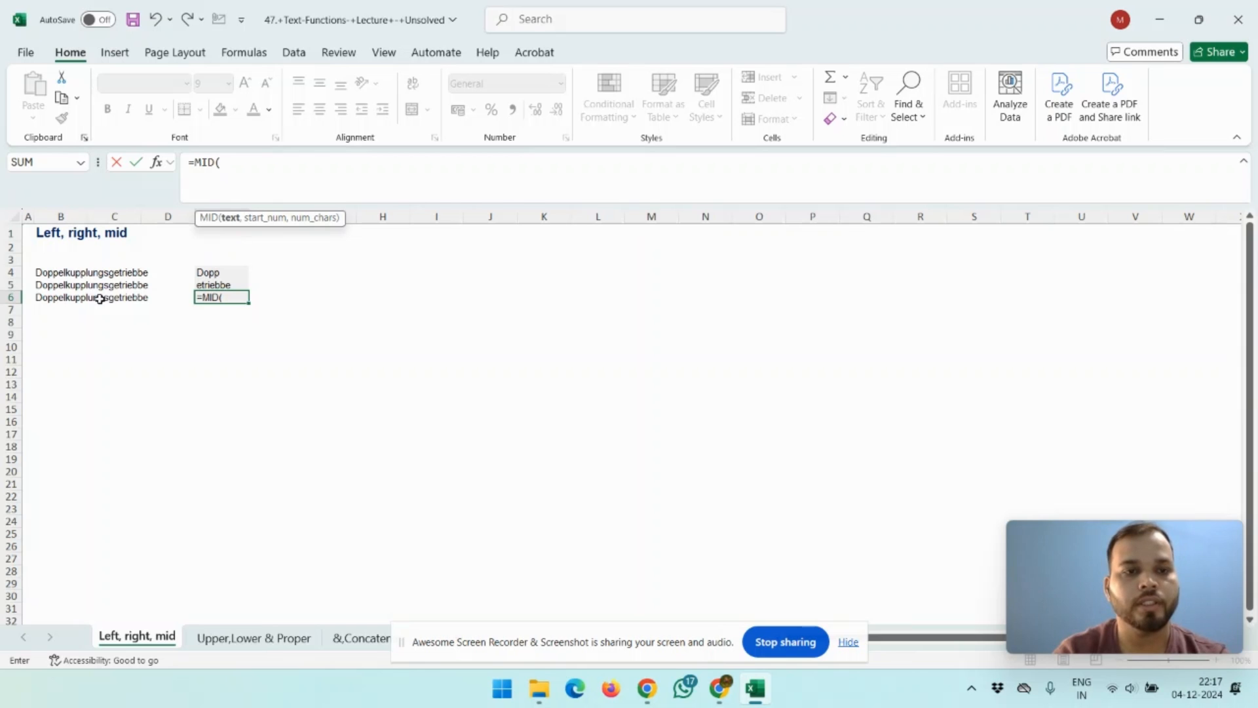
click(99, 299)
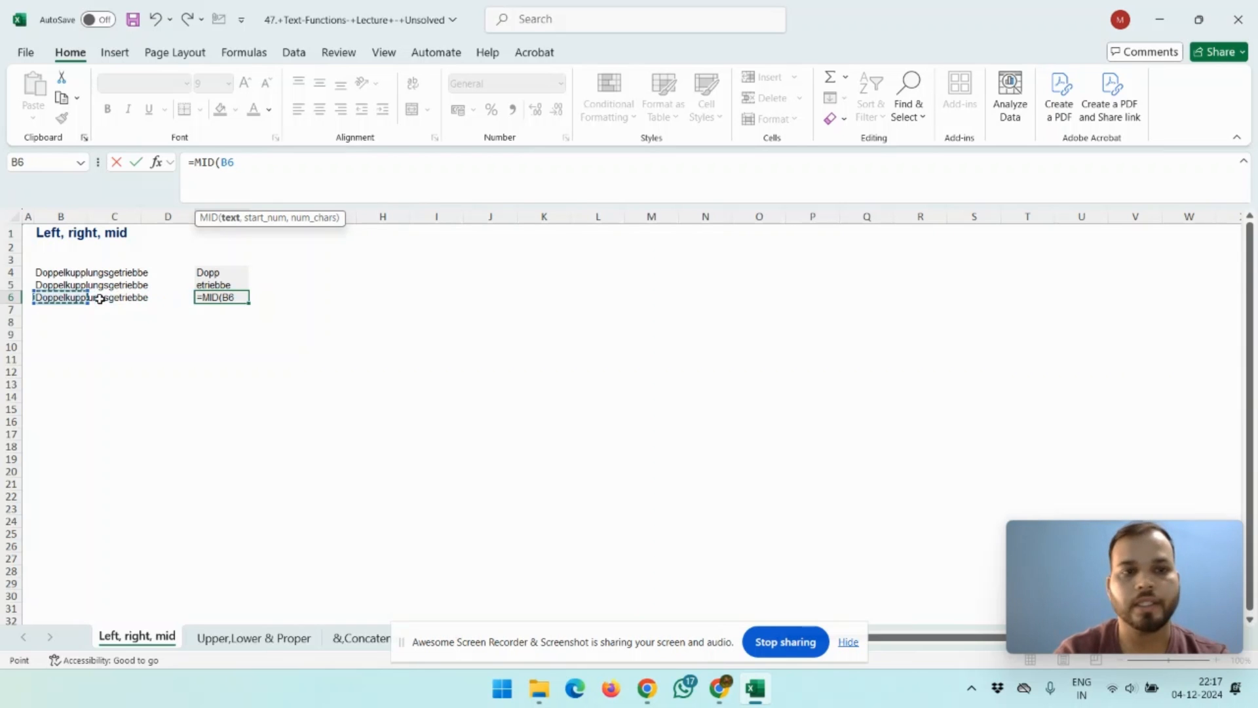
text(.)
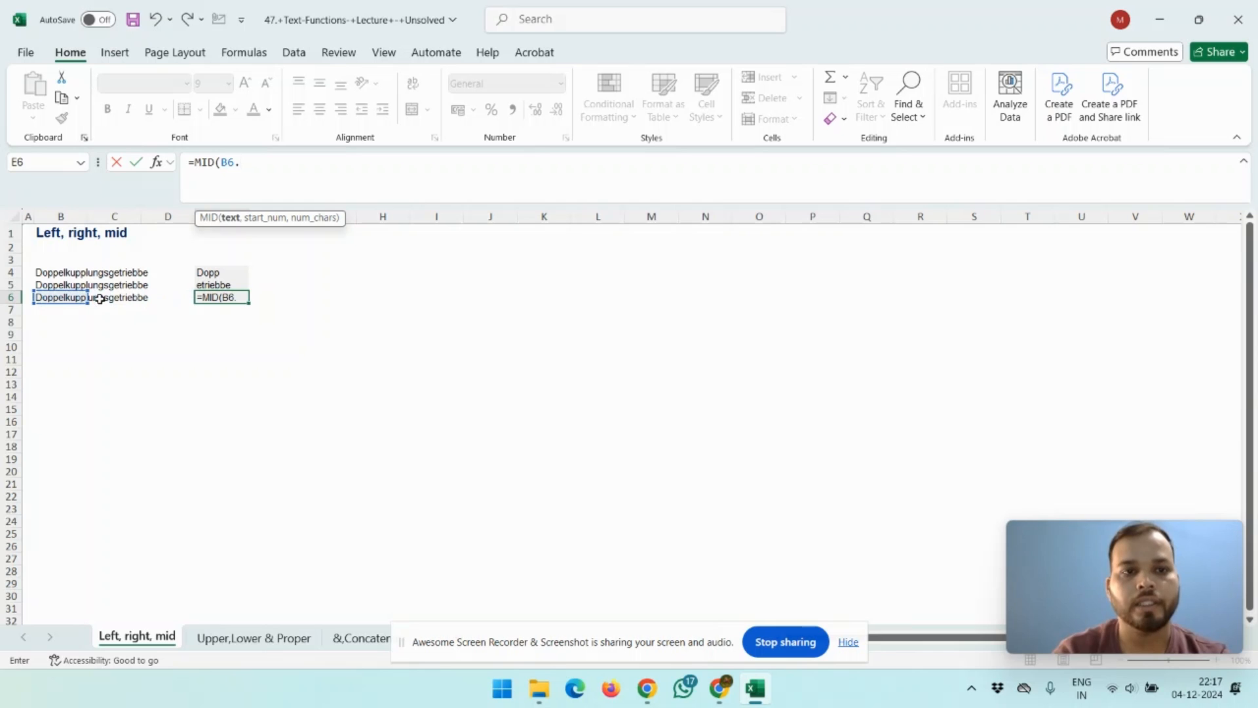
key(BackSpace)
text(,)
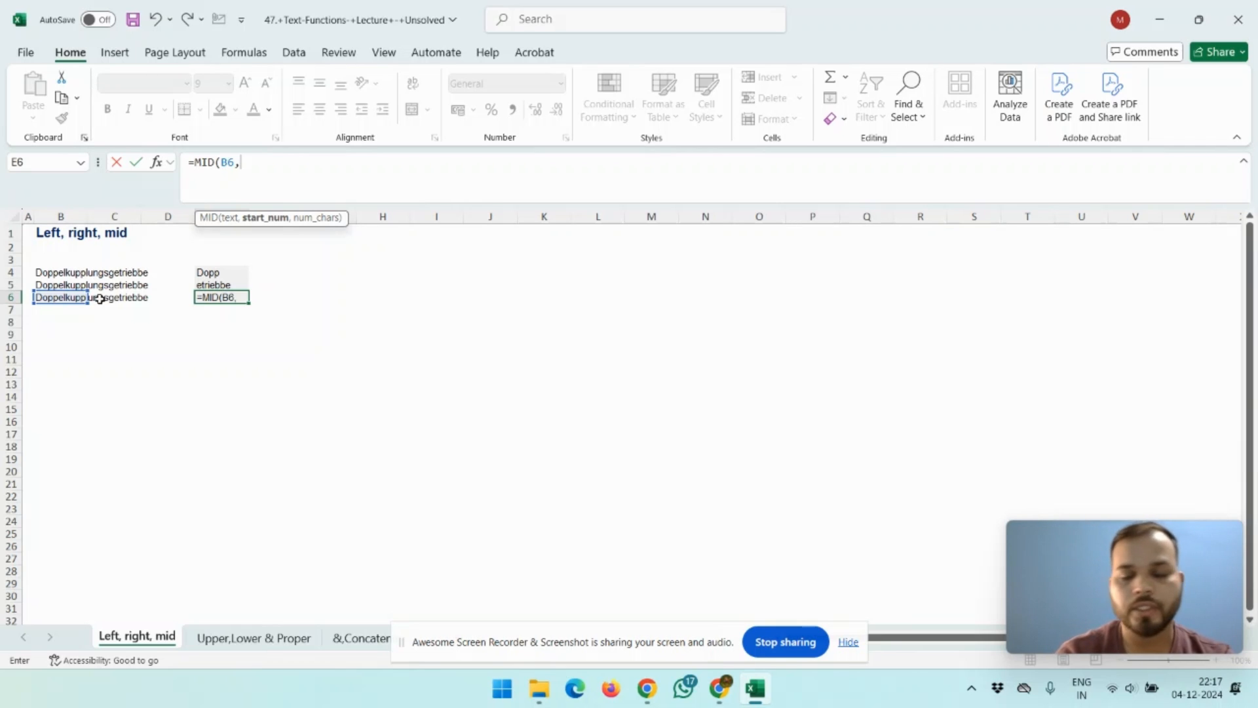
text(,)
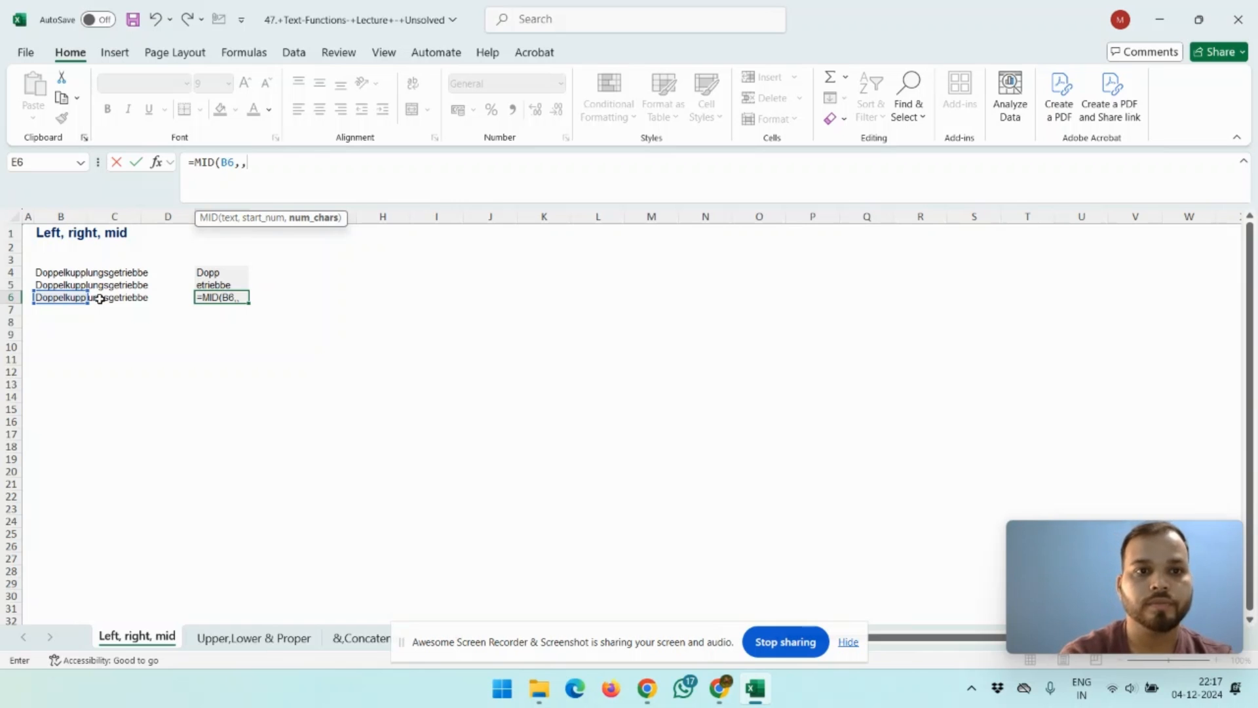
key(BackSpace)
text(4)
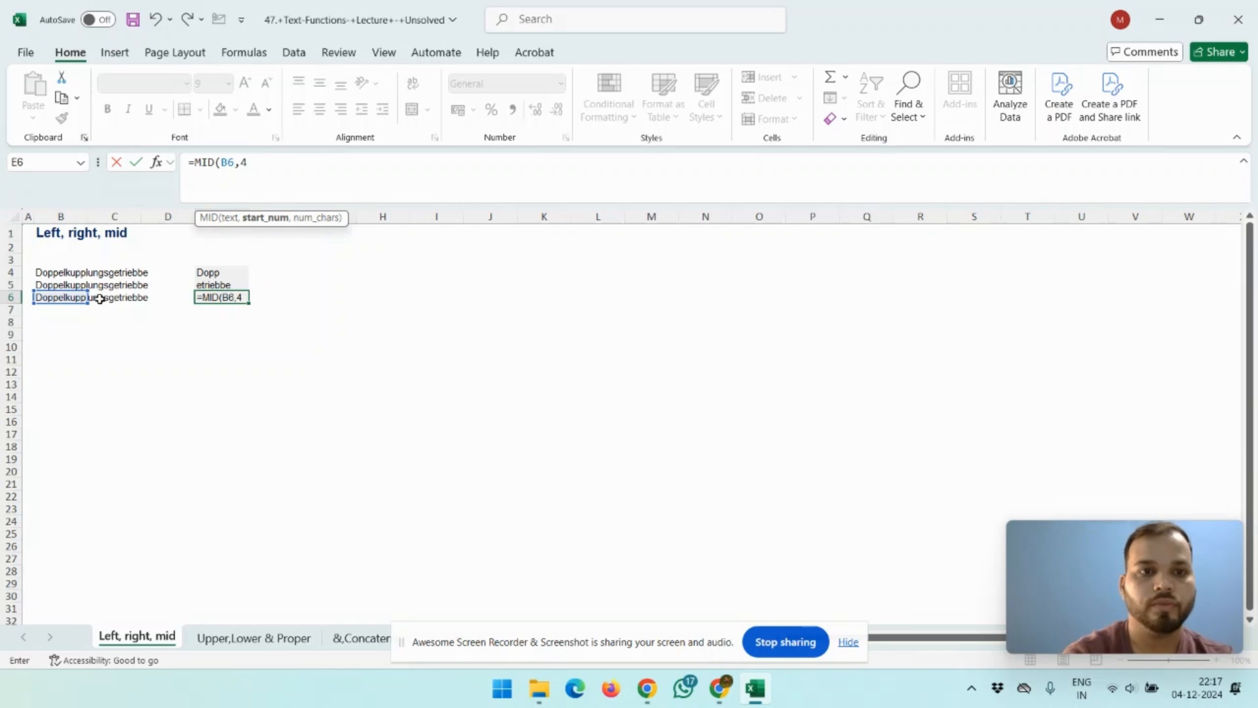
text(,)
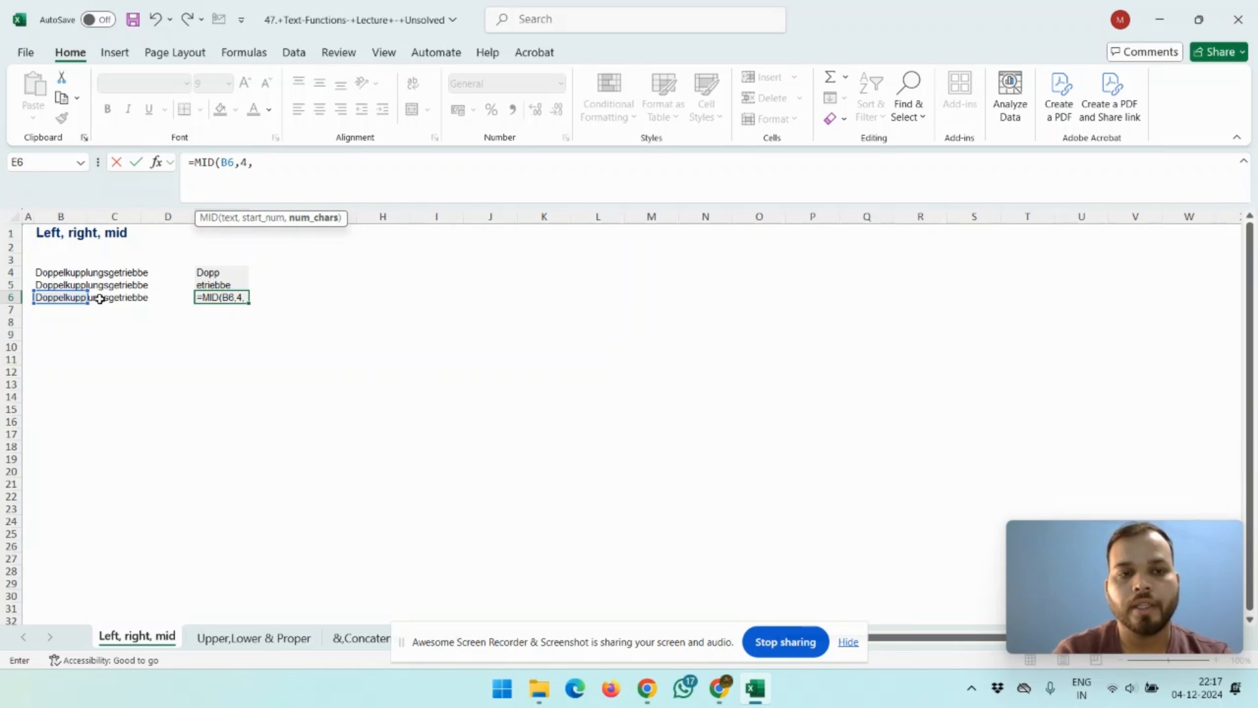
text(5))
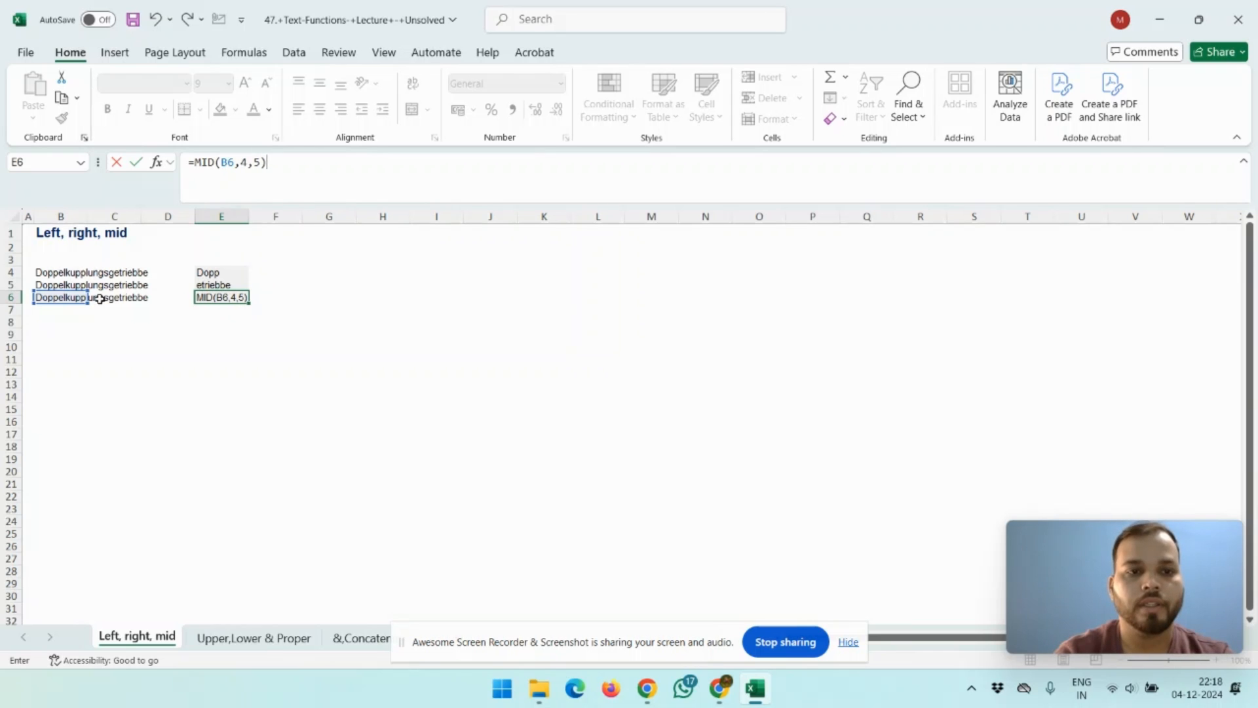
key(Return)
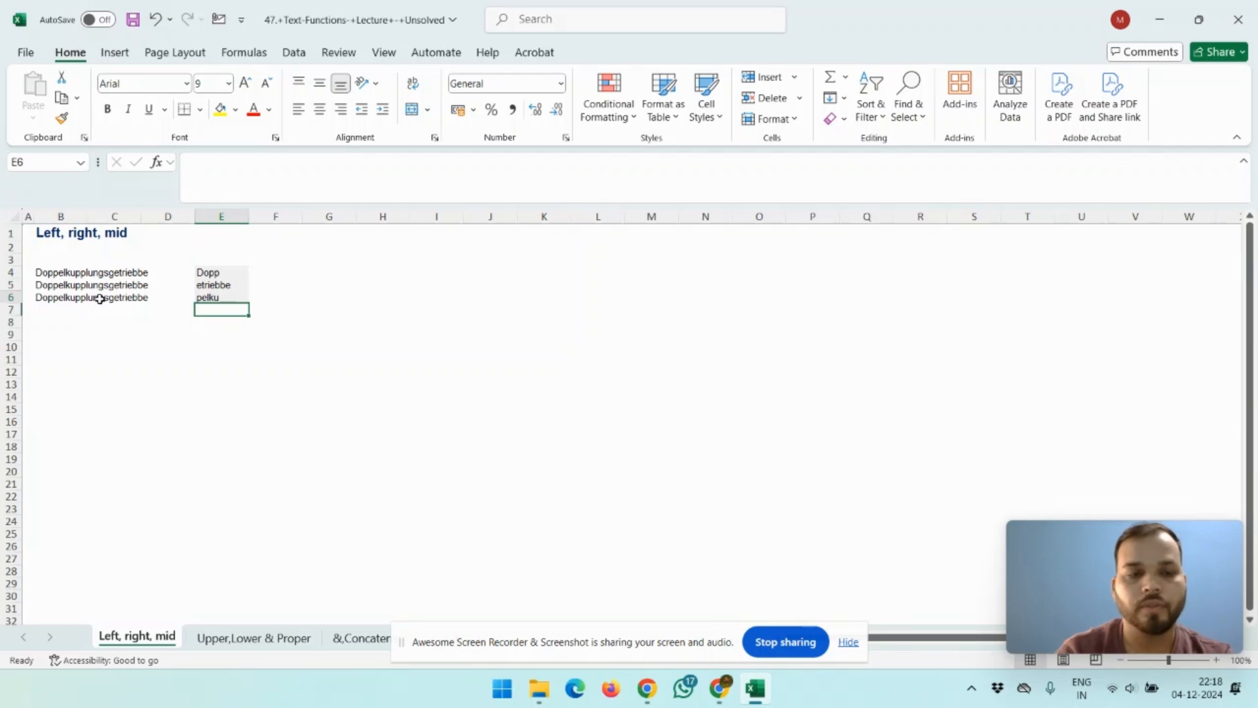
key(Up)
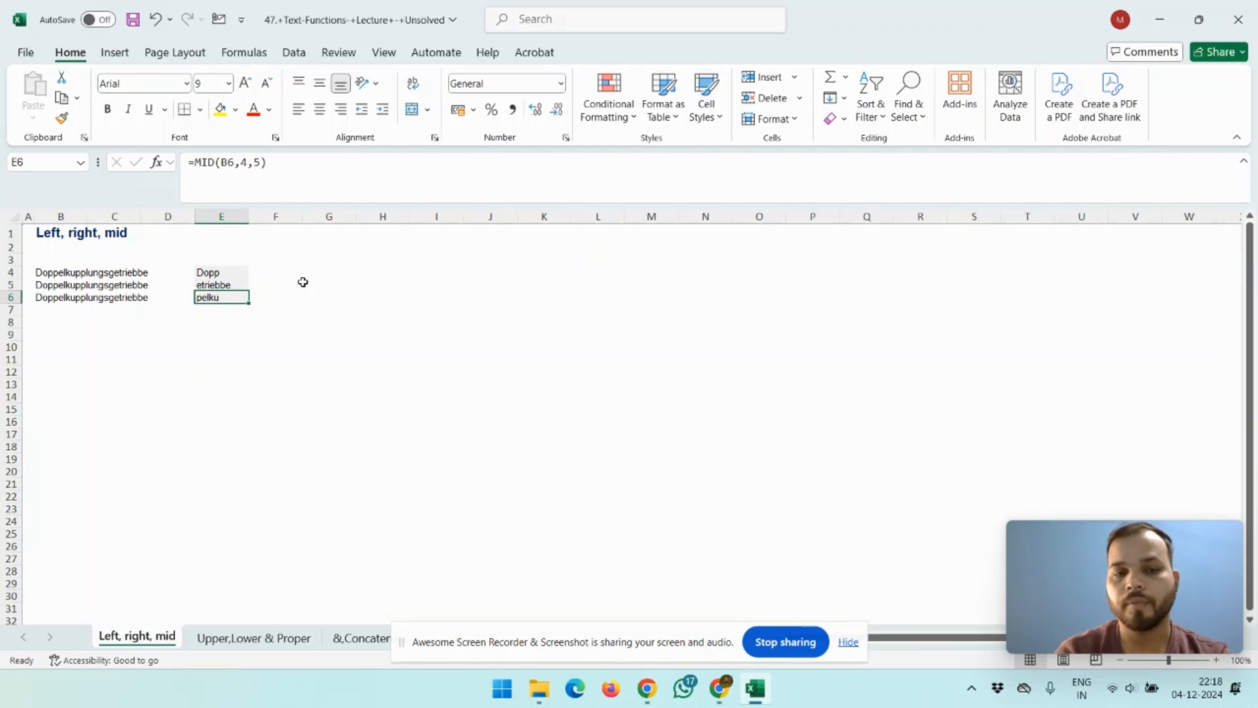
Step: Select B9, switch to the browser and search Google for hdfc ifsc code gurgaon
click(76, 339)
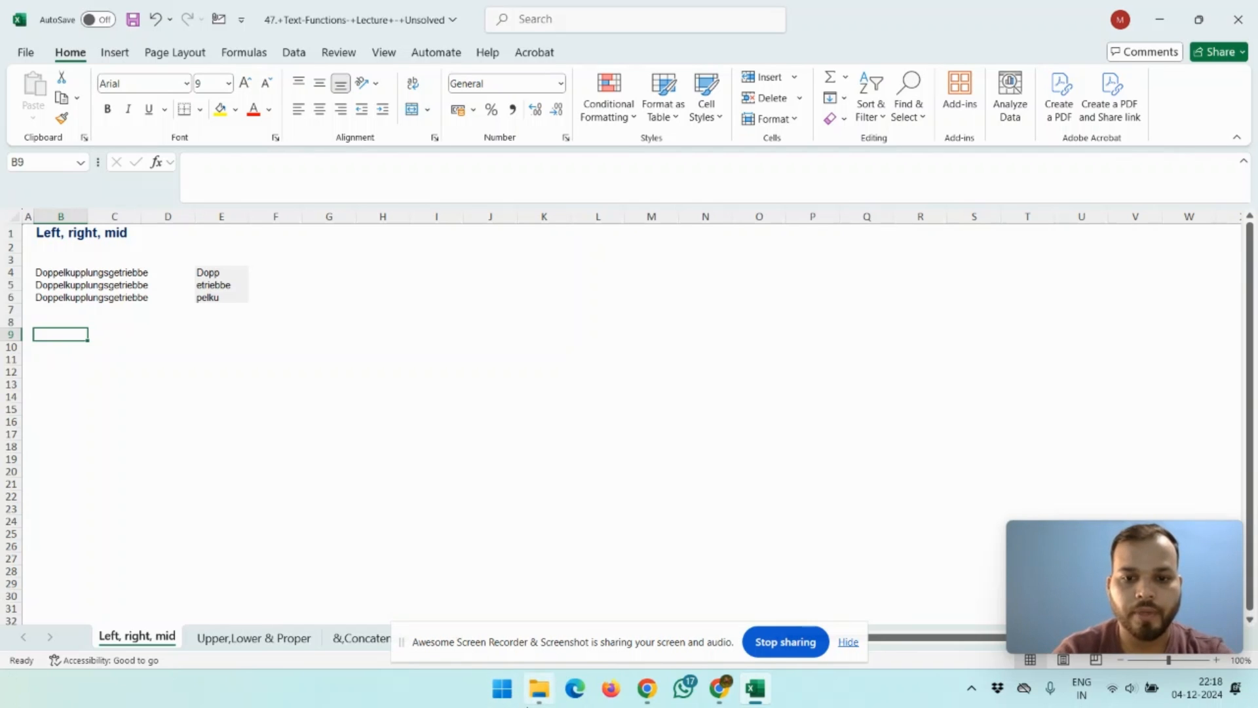
click(723, 699)
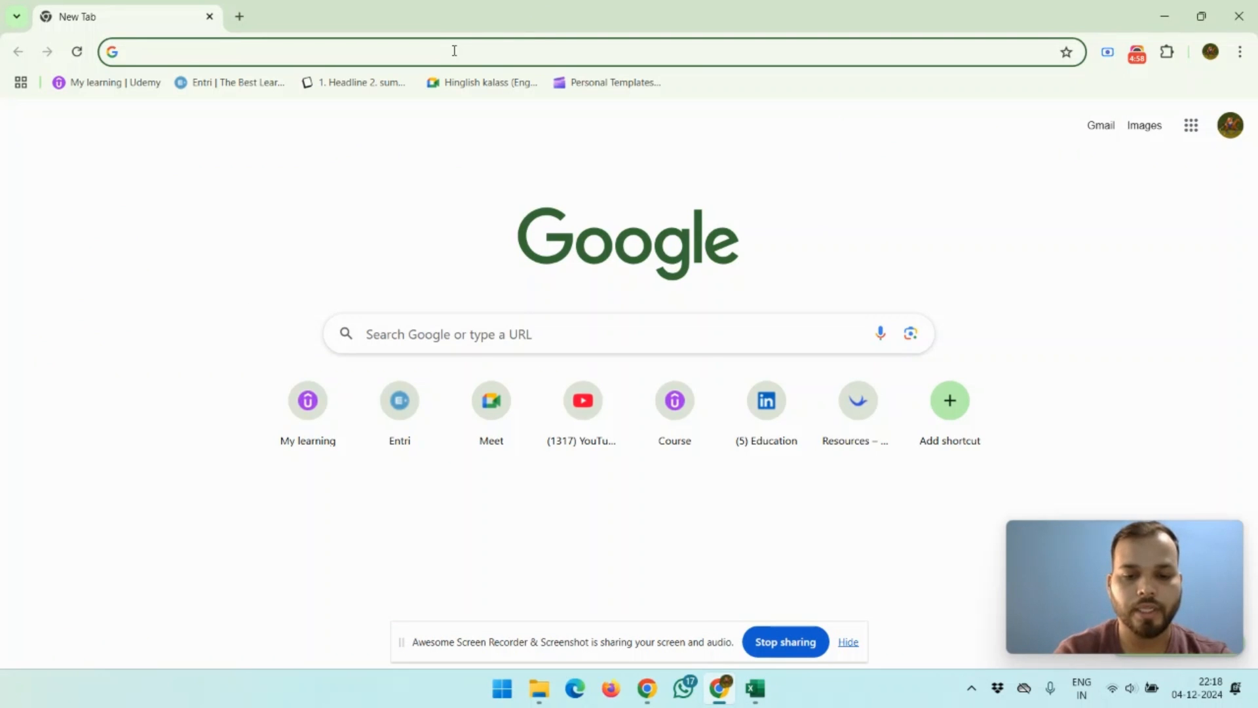
text(hdfc)
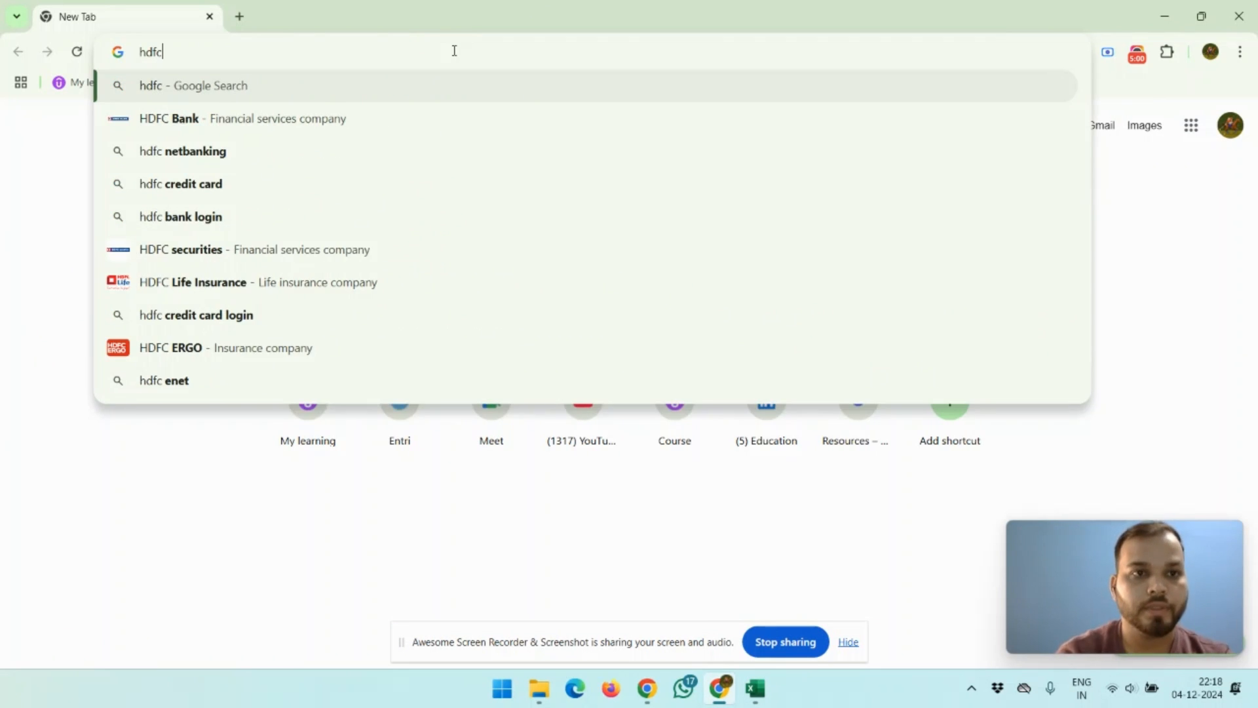
text( ifsc)
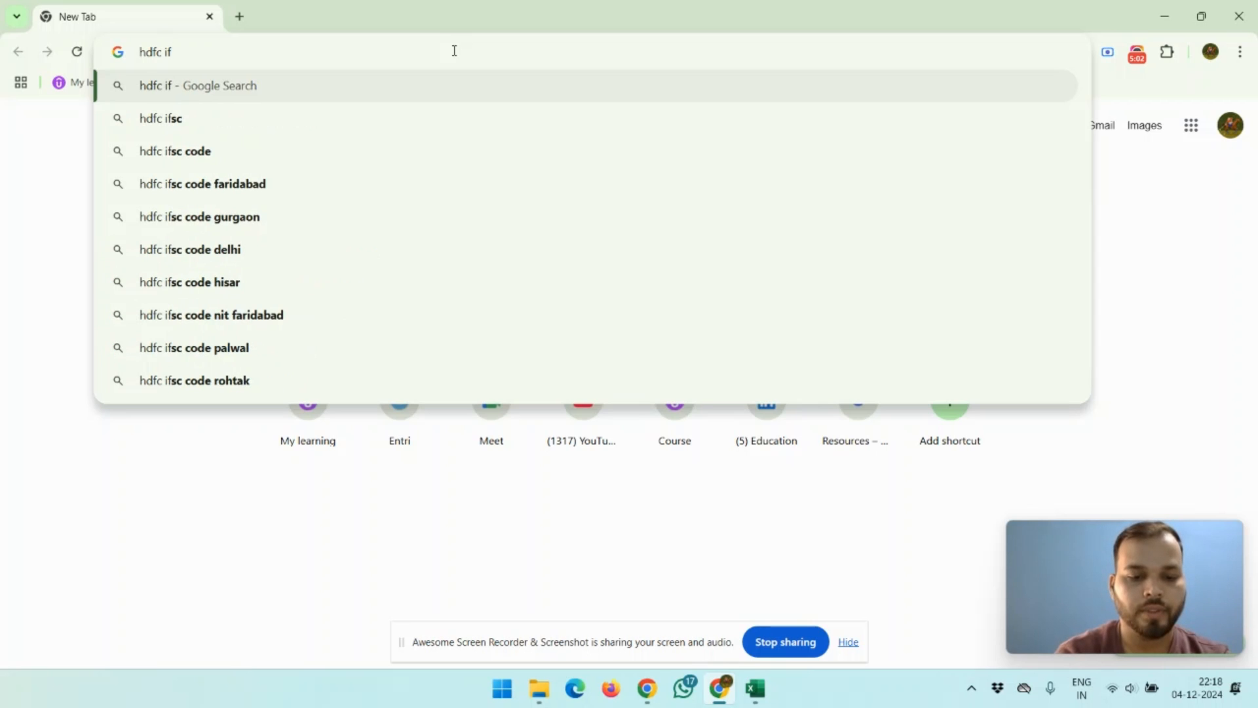
key(Down)
key(Down)
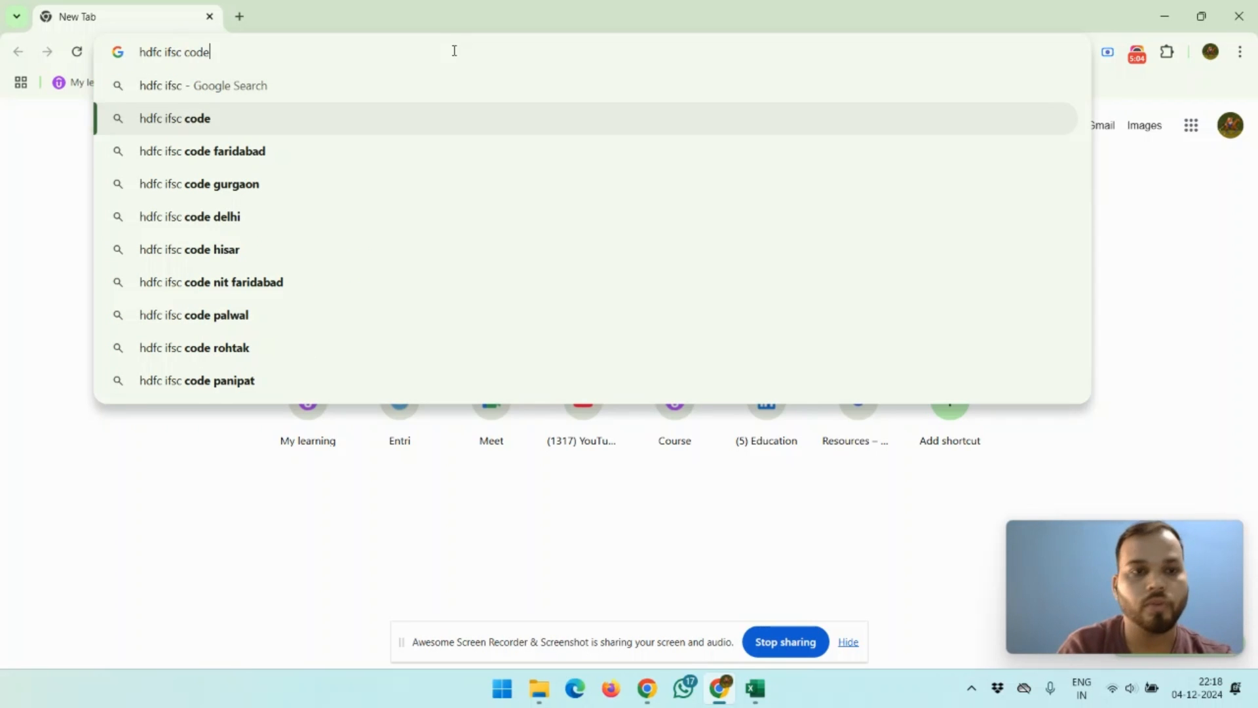
key(Down)
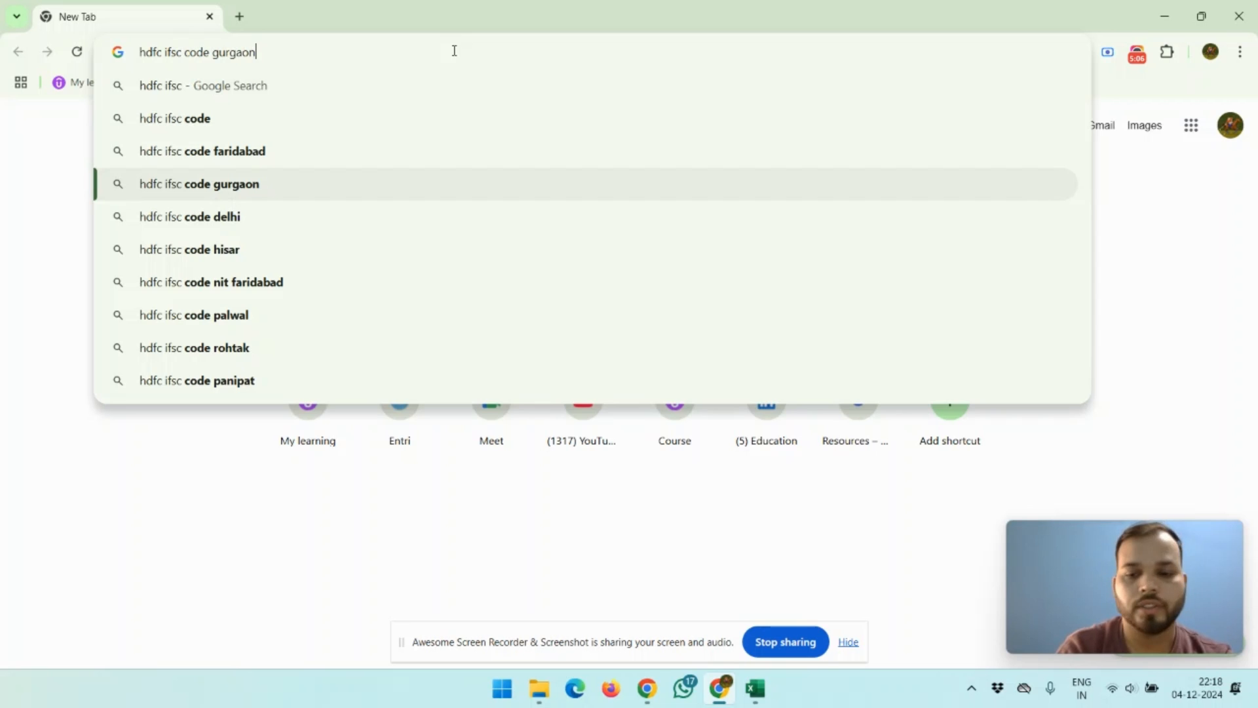
key(Return)
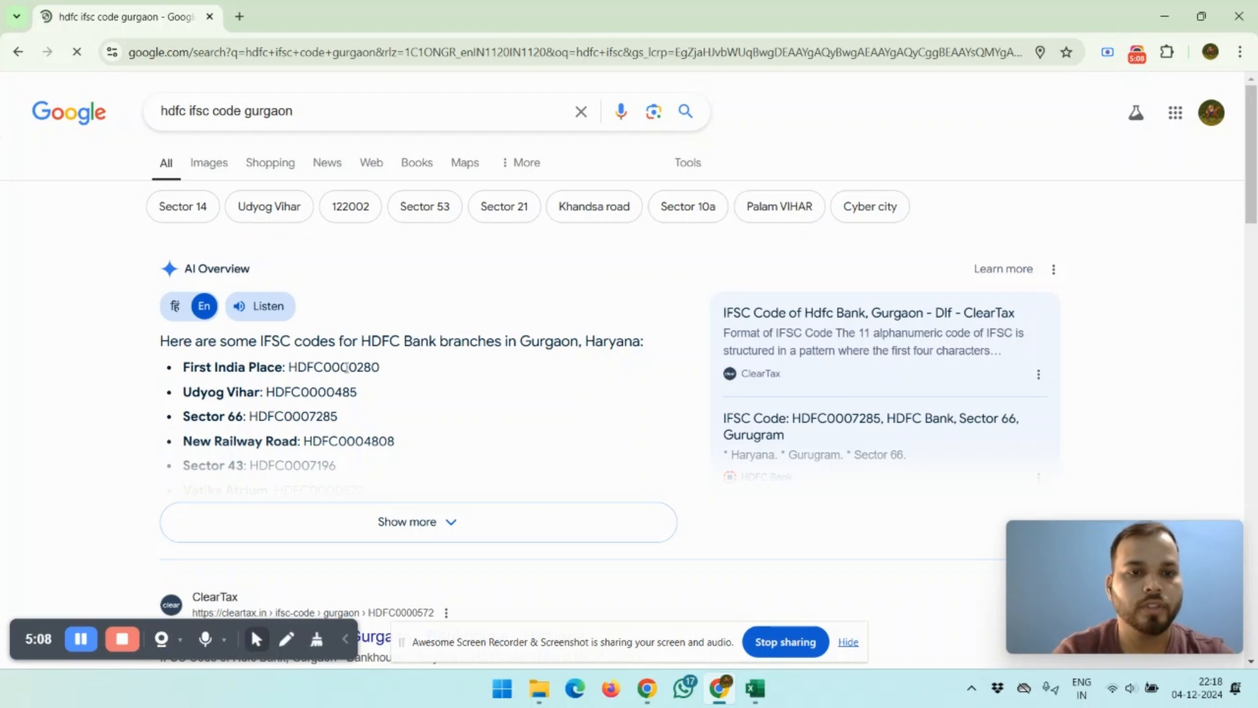
Step: Copy the First India Place IFSC code from the results, paste it into B9, and autofit column B's width
double_click(346, 366)
key(ctrl+c)
key(alt+Tab)
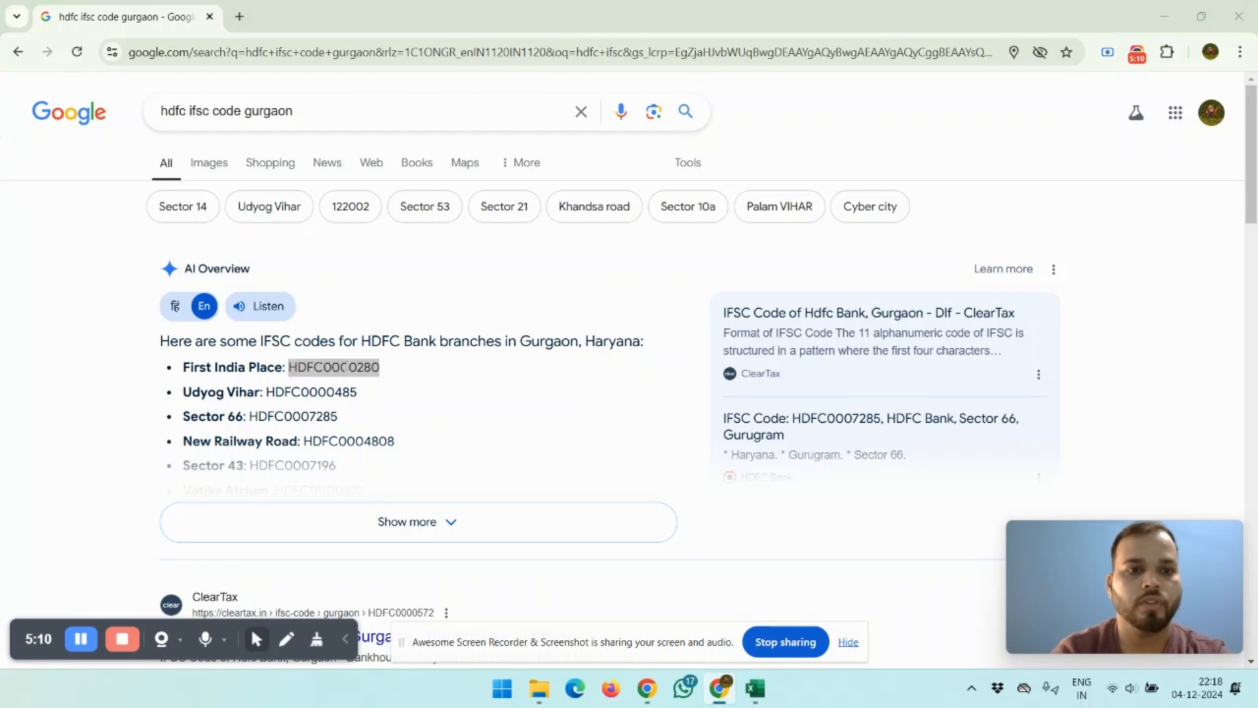
key(ctrl+v)
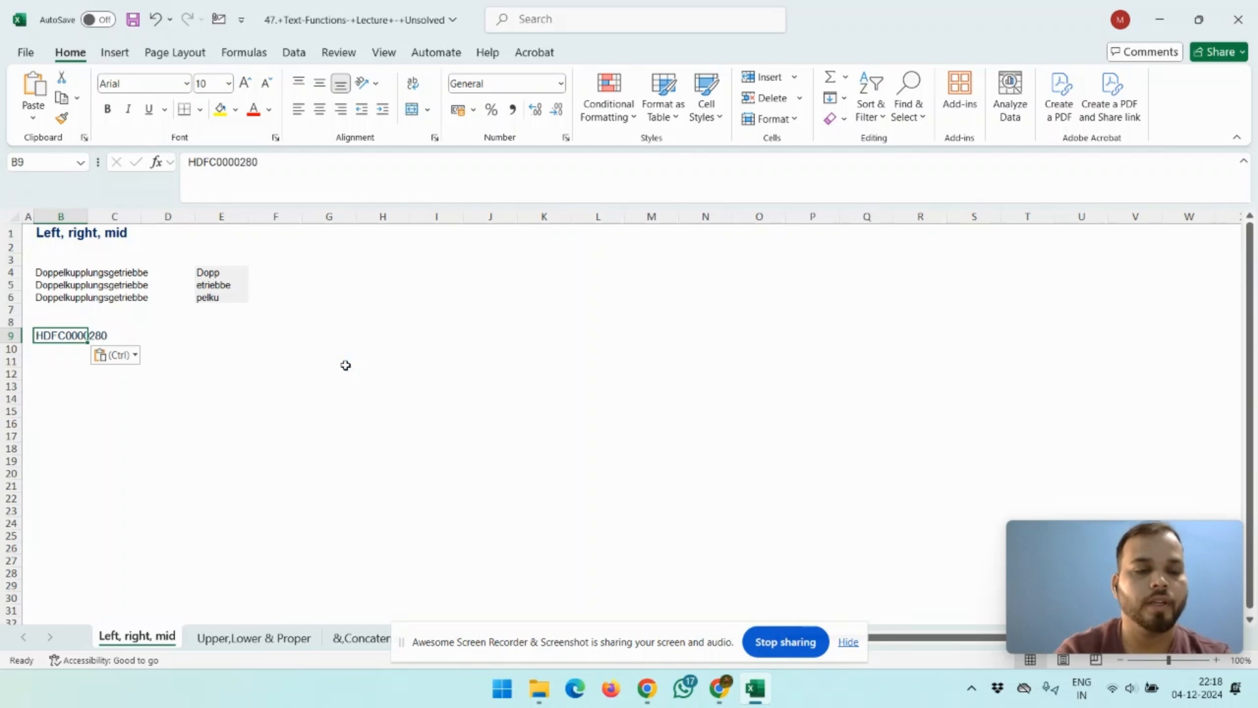
double_click(86, 217)
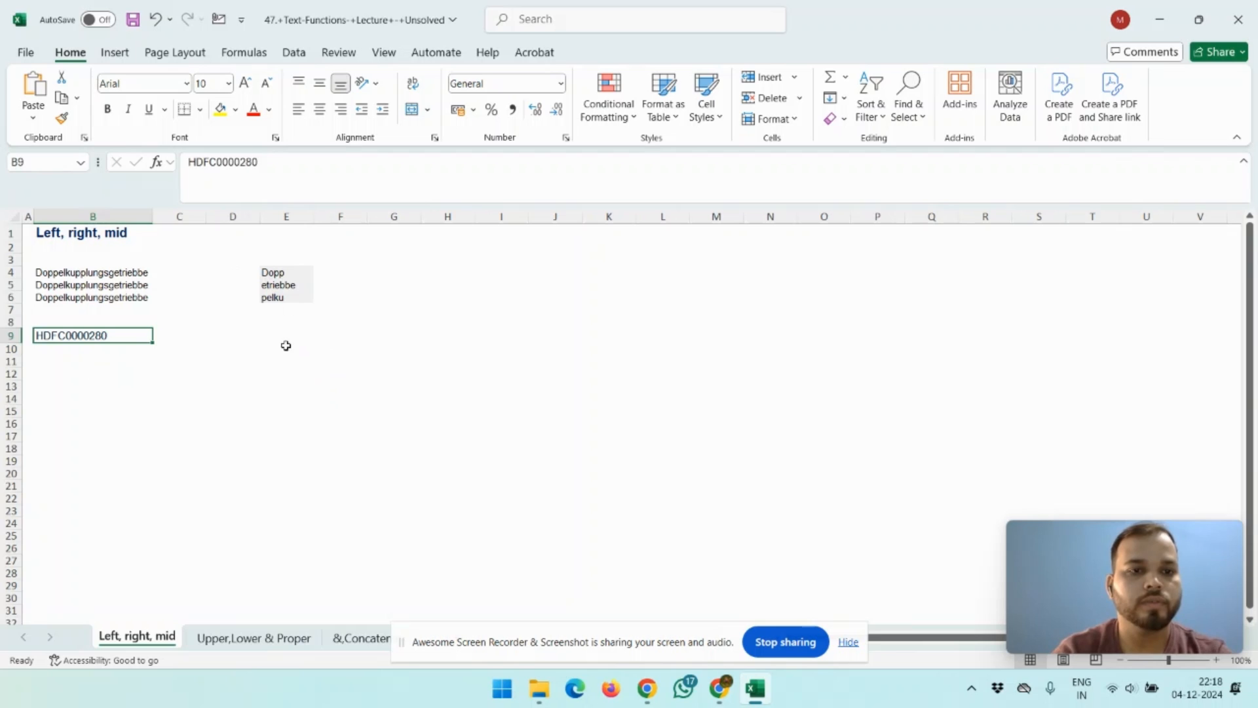
Step: Examine the pasted IFSC code in B9 and the empty cell E9 beside it
click(276, 325)
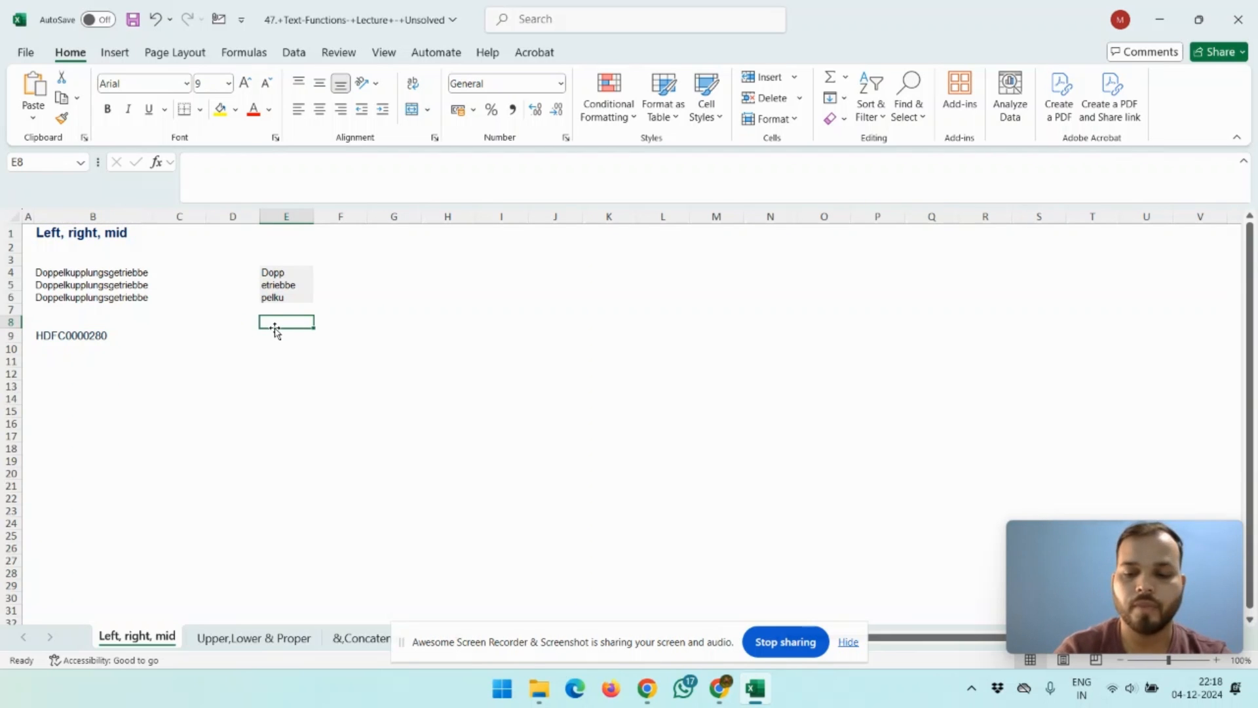
click(275, 329)
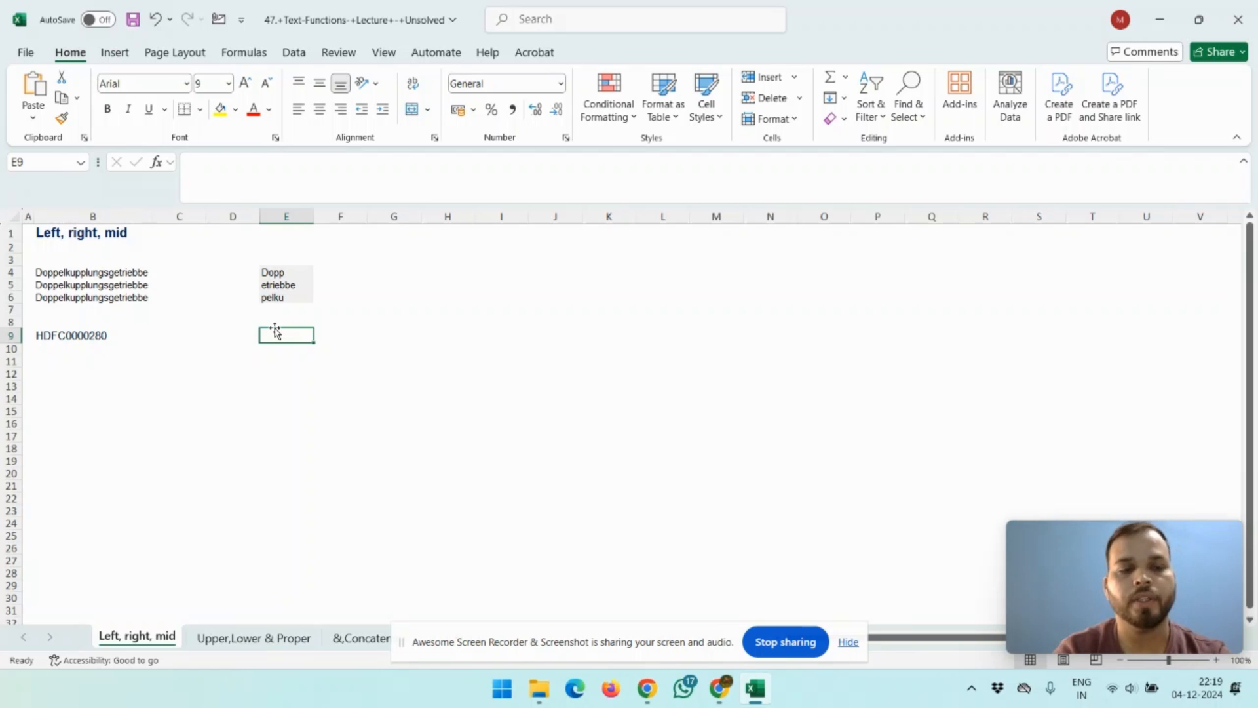
key(Left)
key(Left)
key(Left)
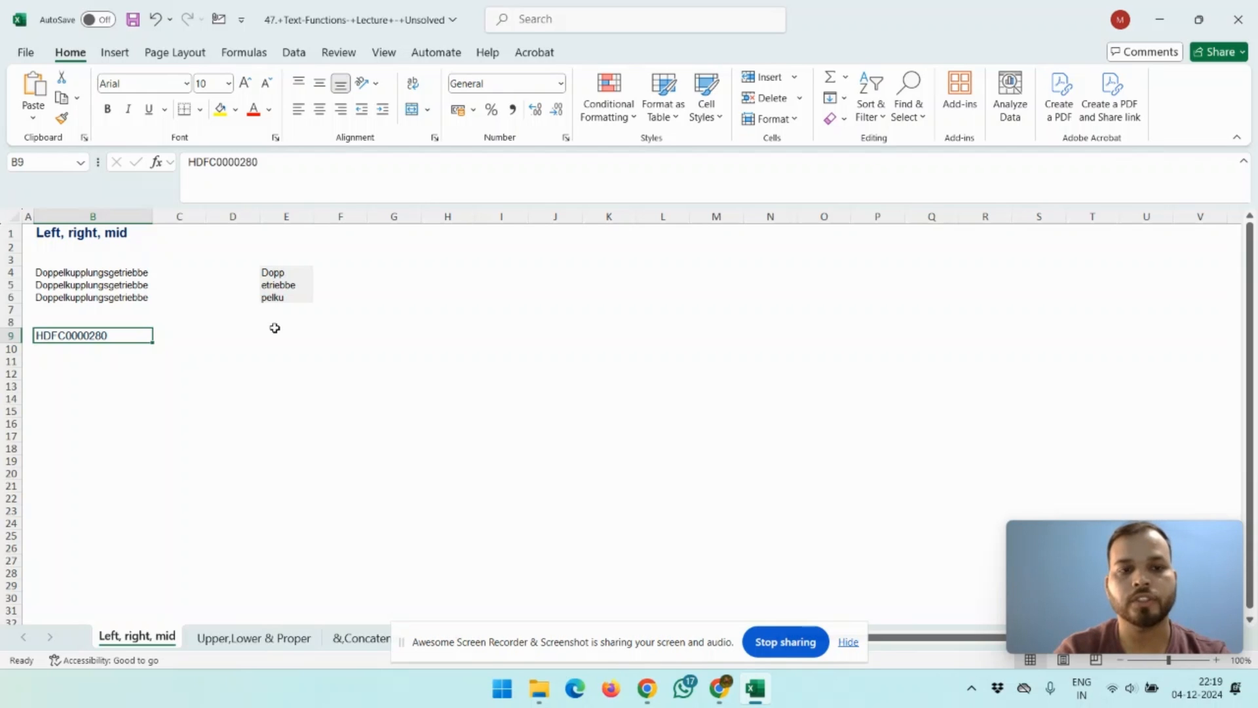
key(Right)
key(Right)
key(Right)
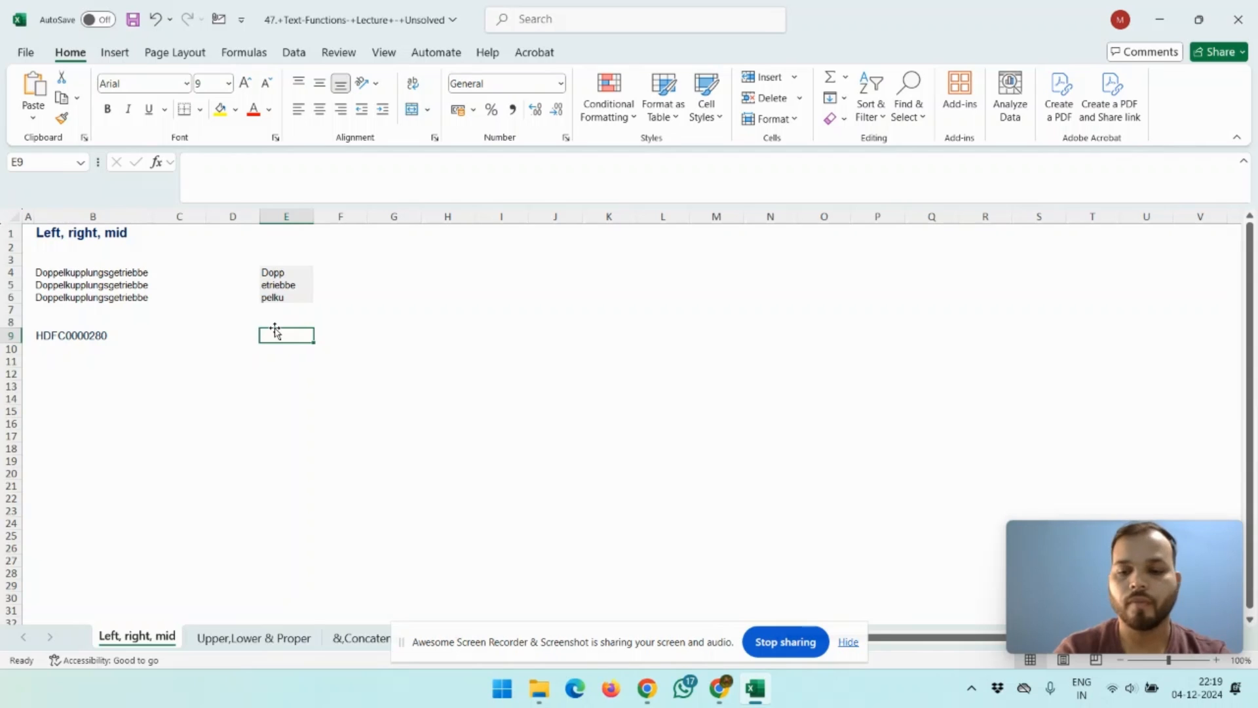
Step: In E9, enter the formula =MID(B9,5,1) to extract the fifth character of the IFSC code
text(=)
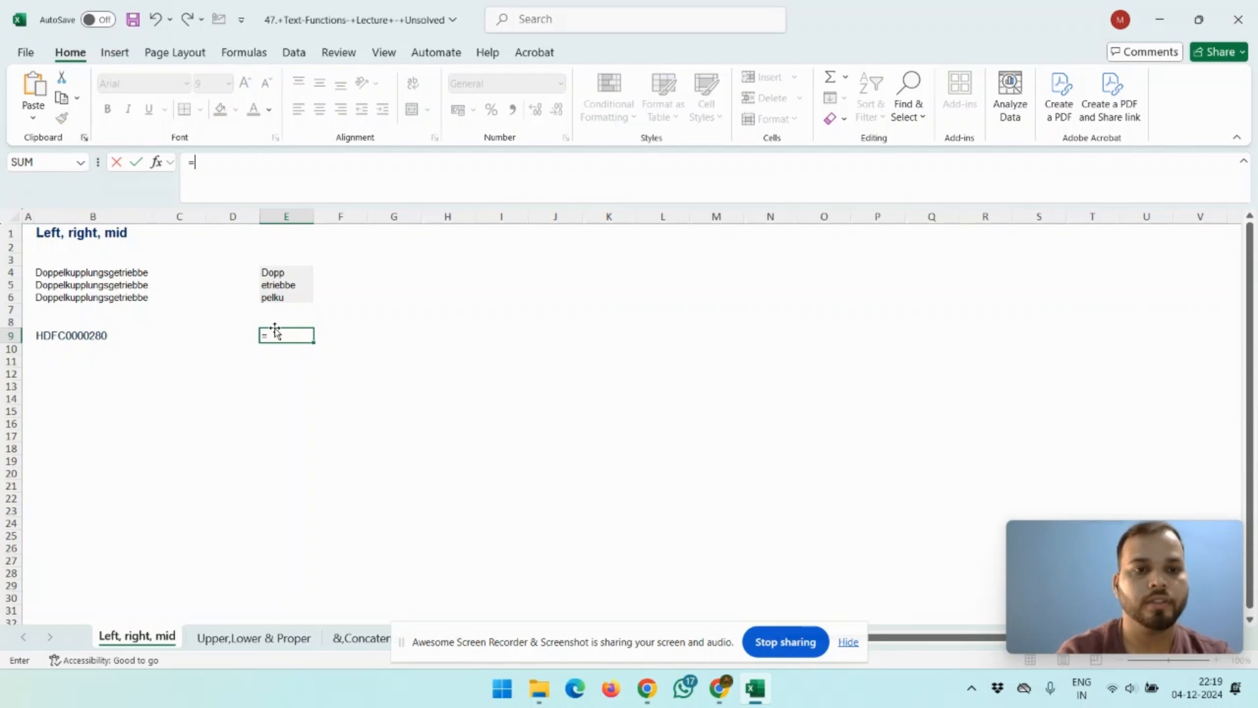
text(mid)
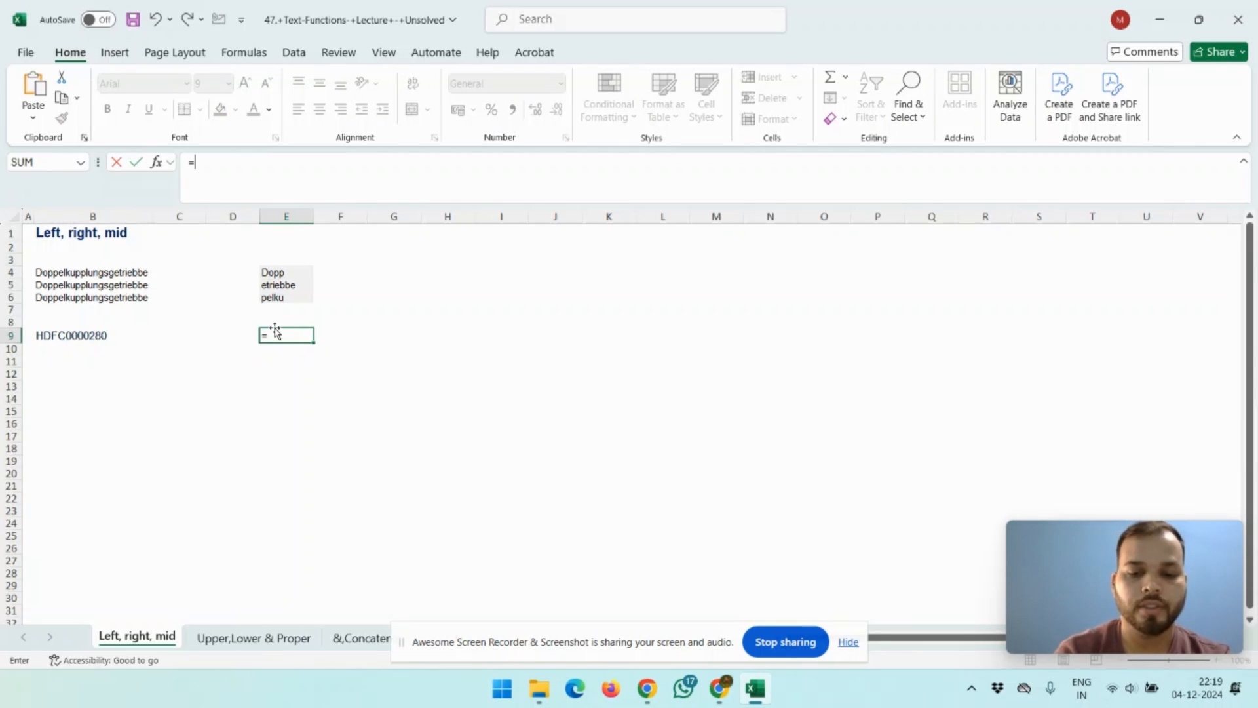
text(()
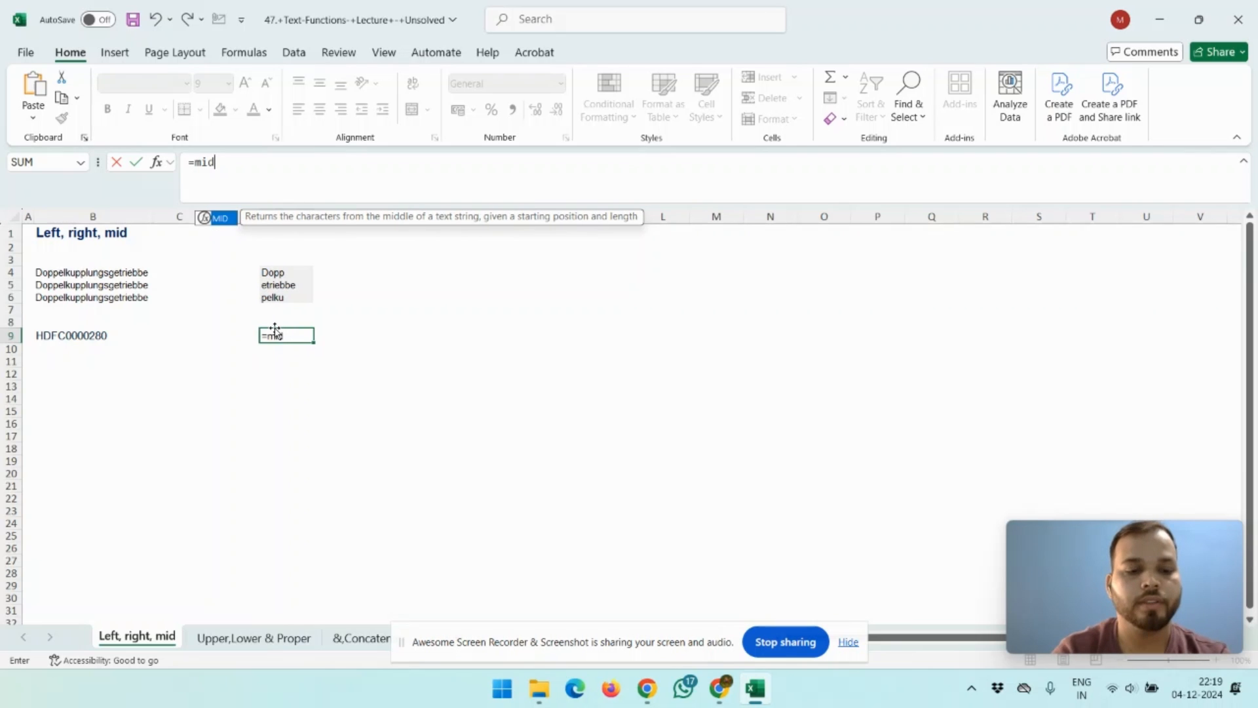
key(Left)
key(Left)
key(Left)
key(Left)
key(Right)
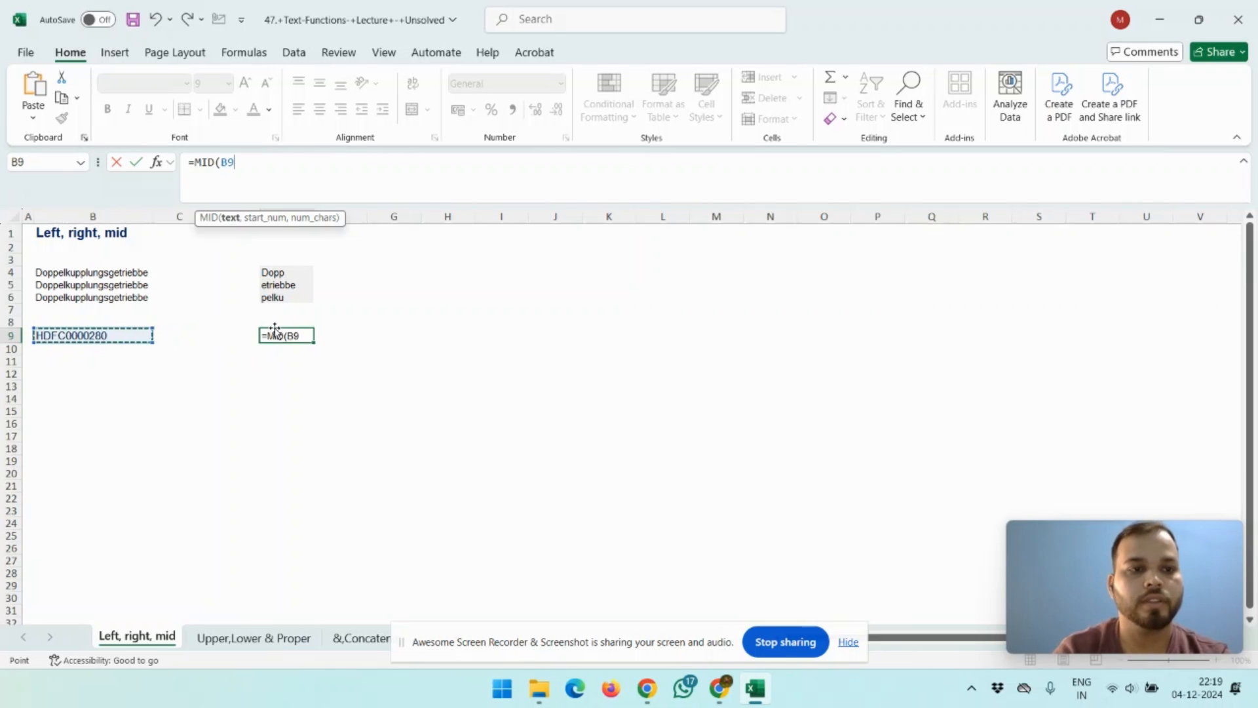
text(,51)
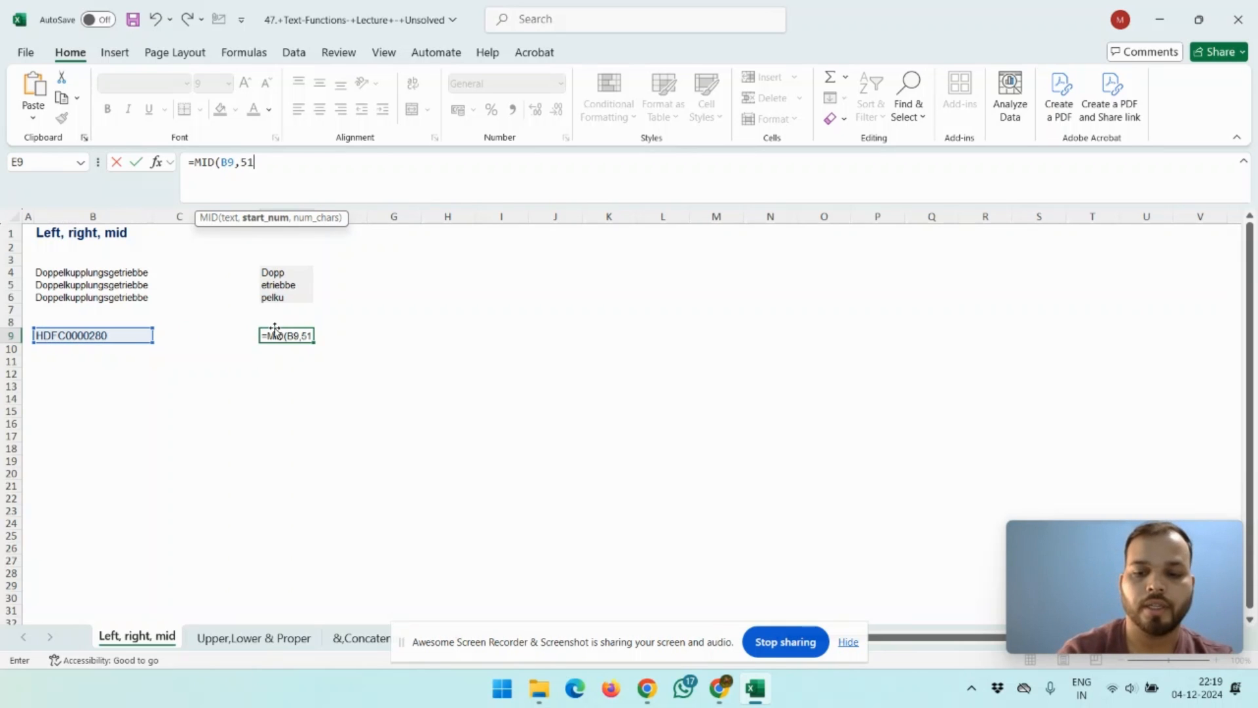
key(BackSpace)
text(,1))
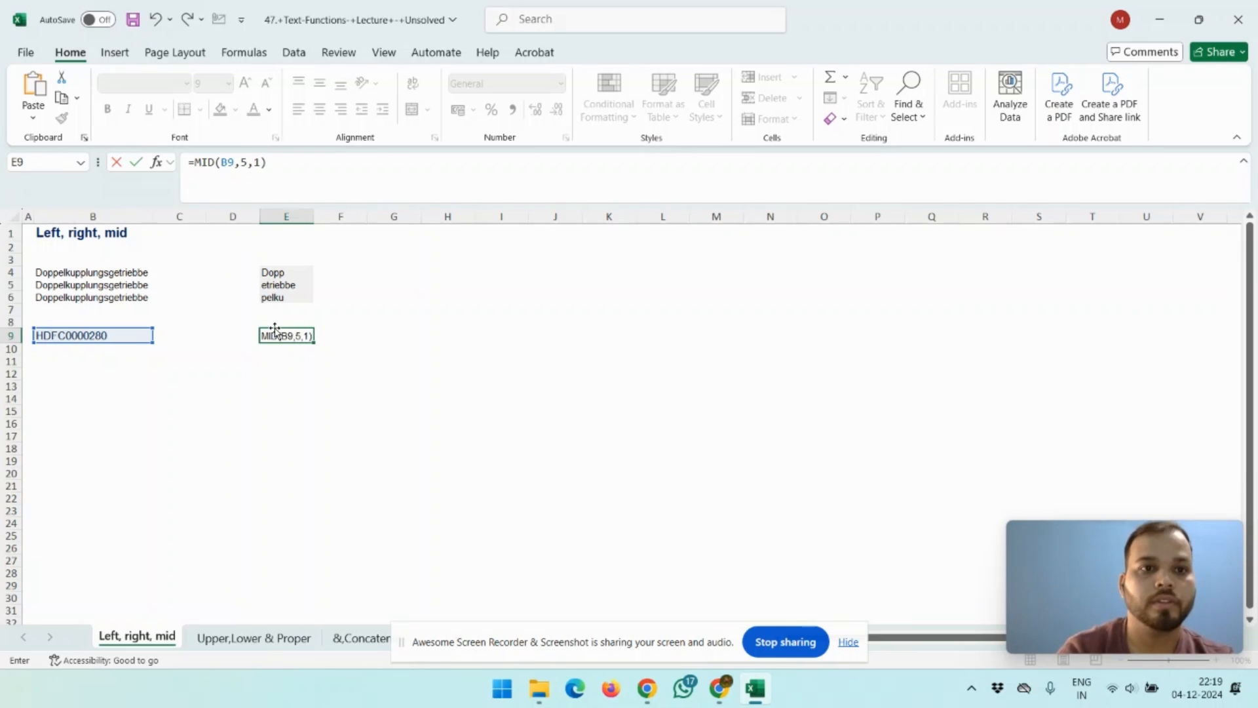
key(Return)
click(275, 333)
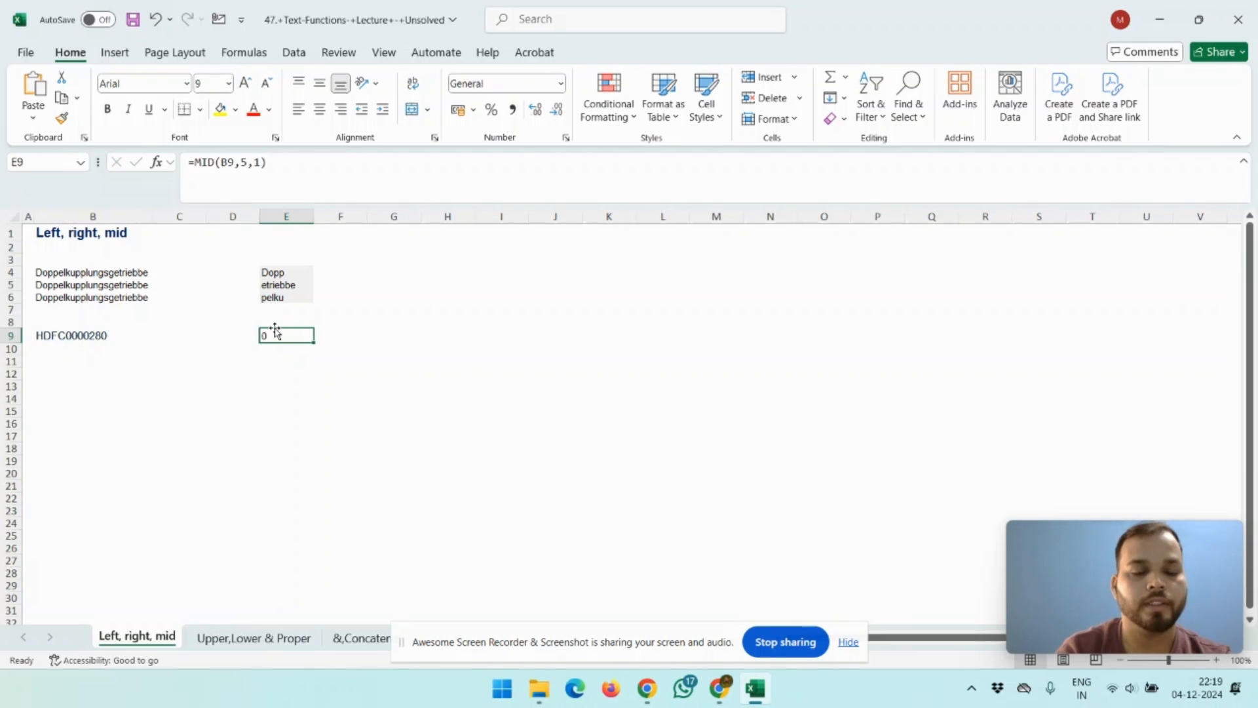
Step: Switch to the browser and search Google for bob ifsc code gurgaon
key(alt+Tab)
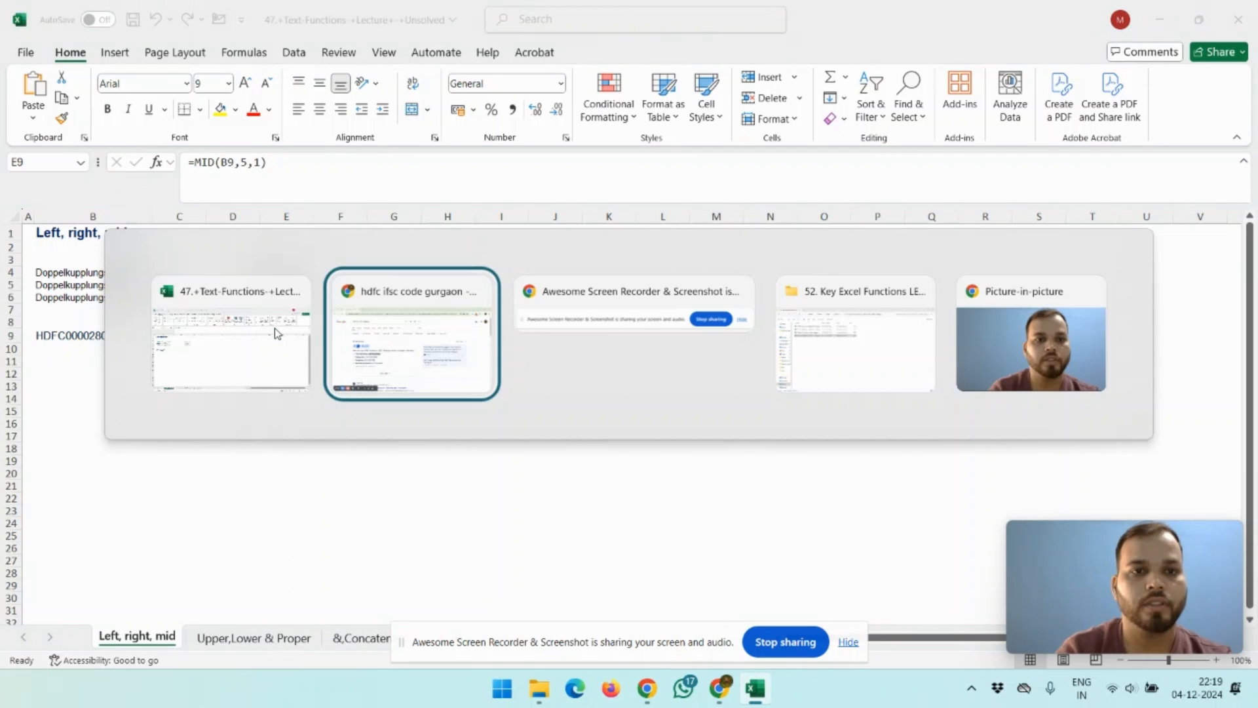
double_click(174, 111)
text(bob ifsc code gurgaon)
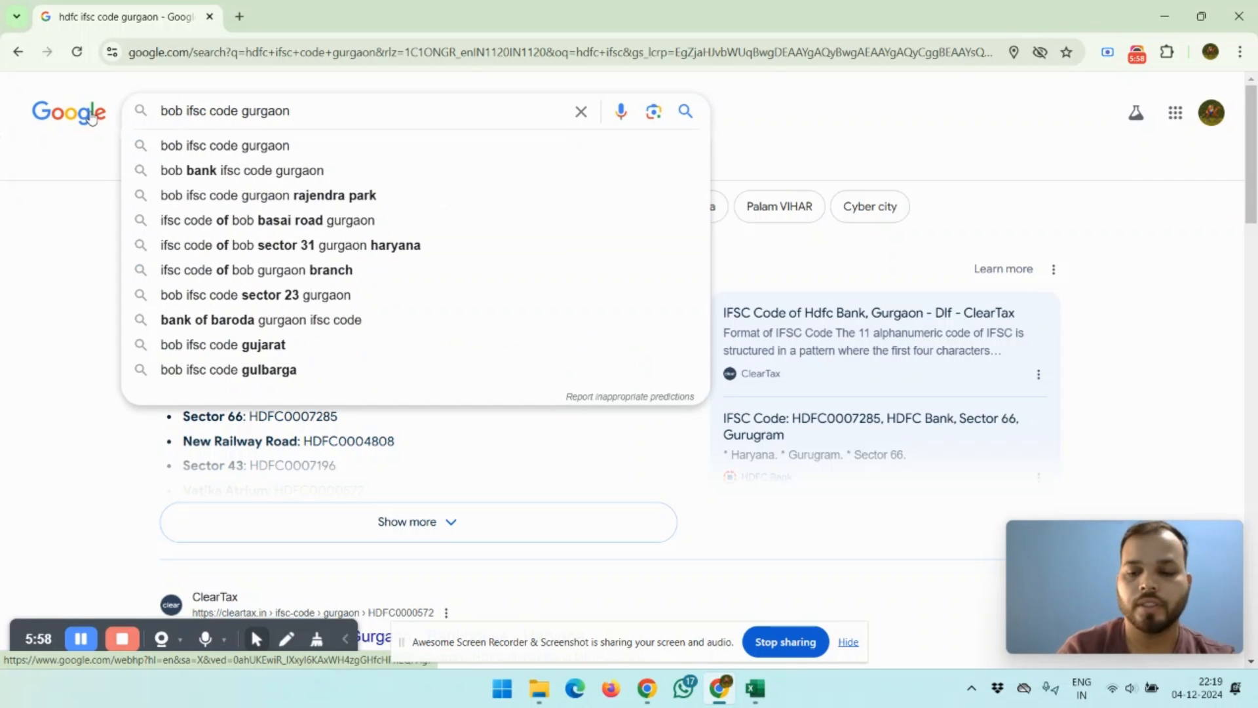
key(Return)
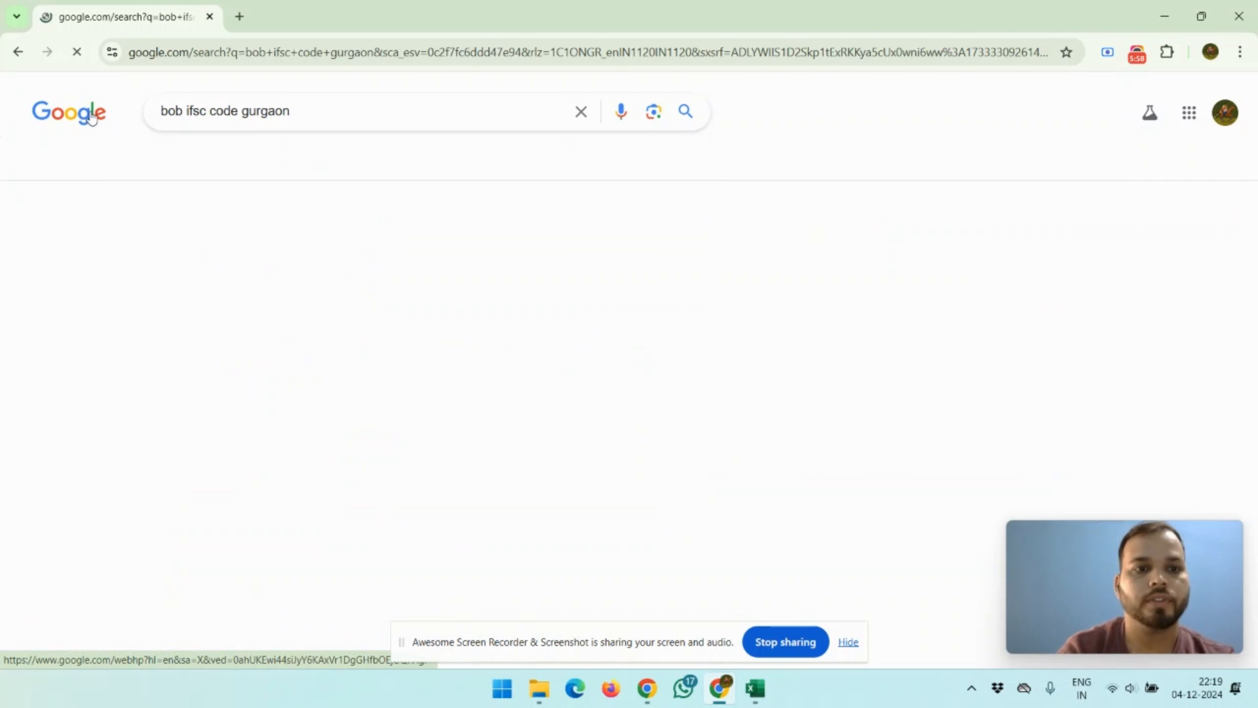
Step: Copy the Sector 14 Bank of Baroda IFSC code from the results and paste it into B10
double_click(282, 367)
key(ctrl+c)
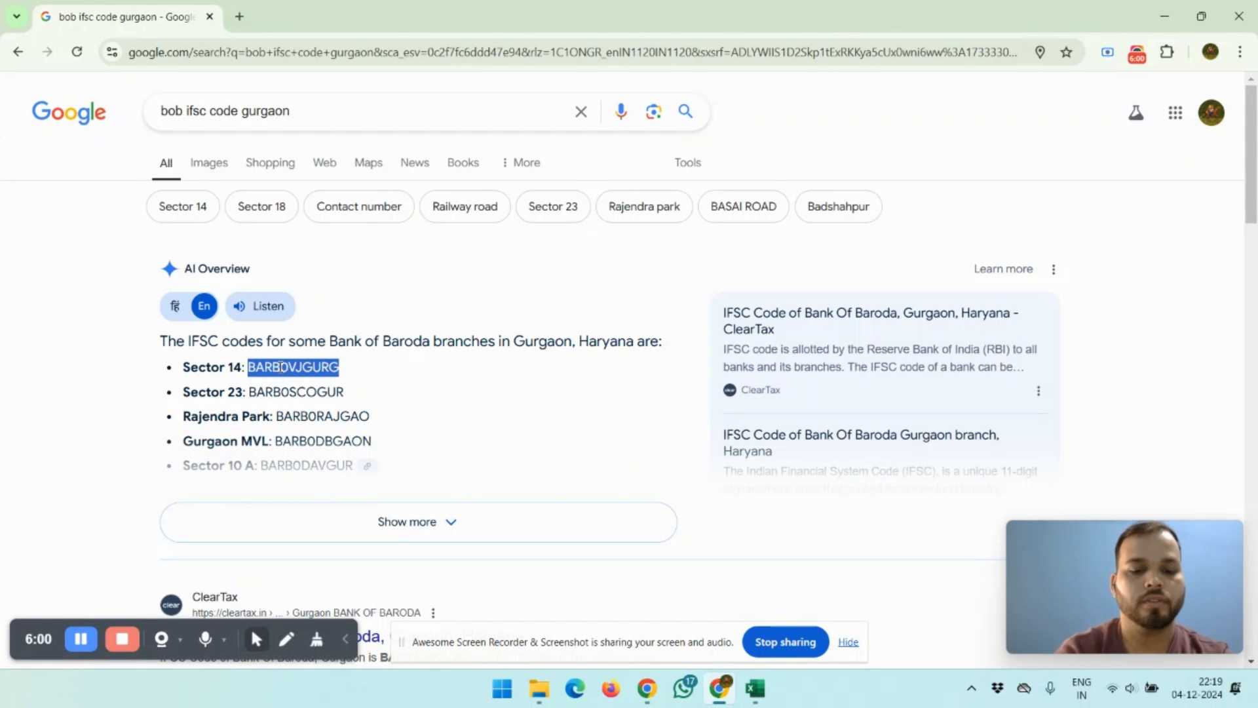
key(alt+Tab)
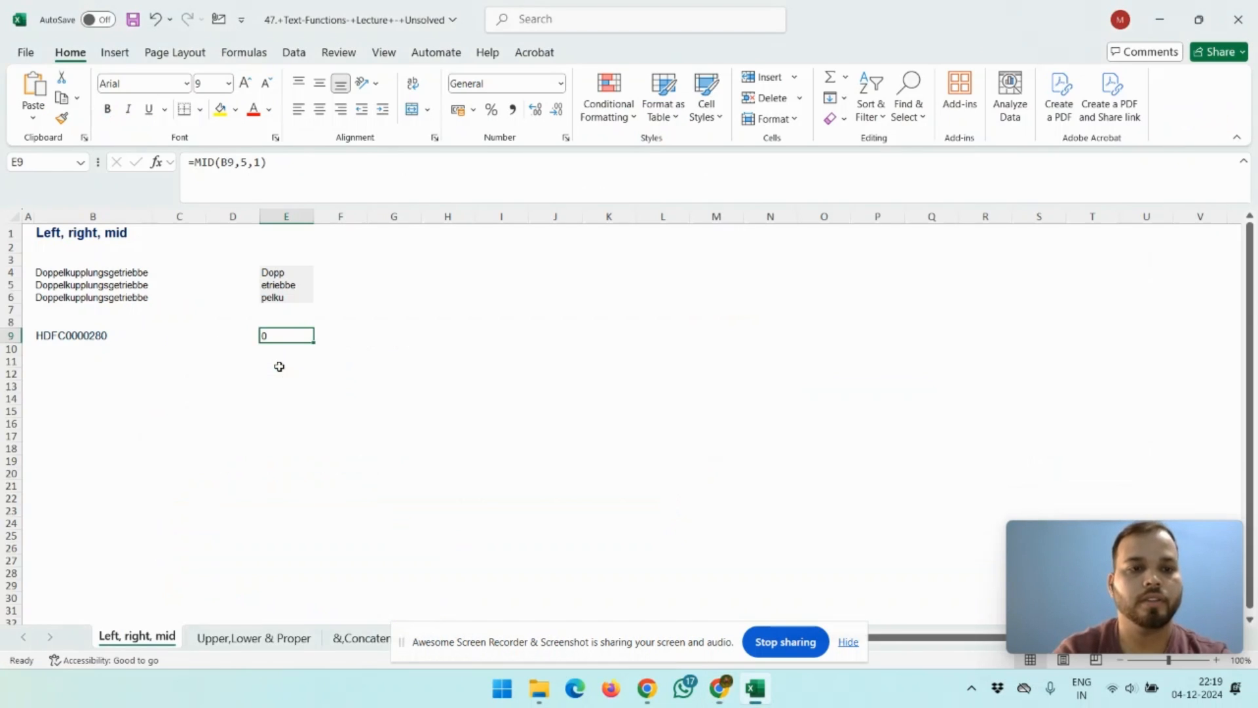
click(48, 346)
key(ctrl+v)
Step: Copy the MID formula from E9 into E10 so it extracts from the Bank of Baroda code
key(Up)
key(Down)
key(Right)
key(Right)
key(Right)
key(Up)
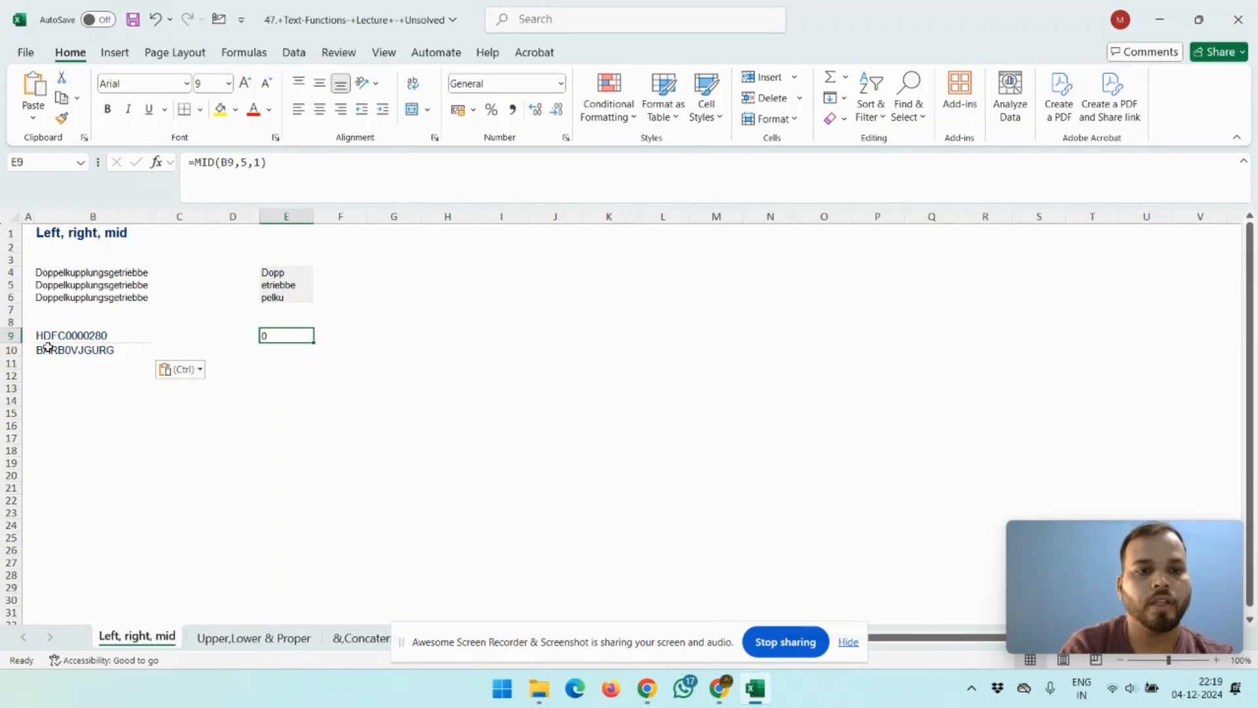
key(ctrl+c)
key(Down)
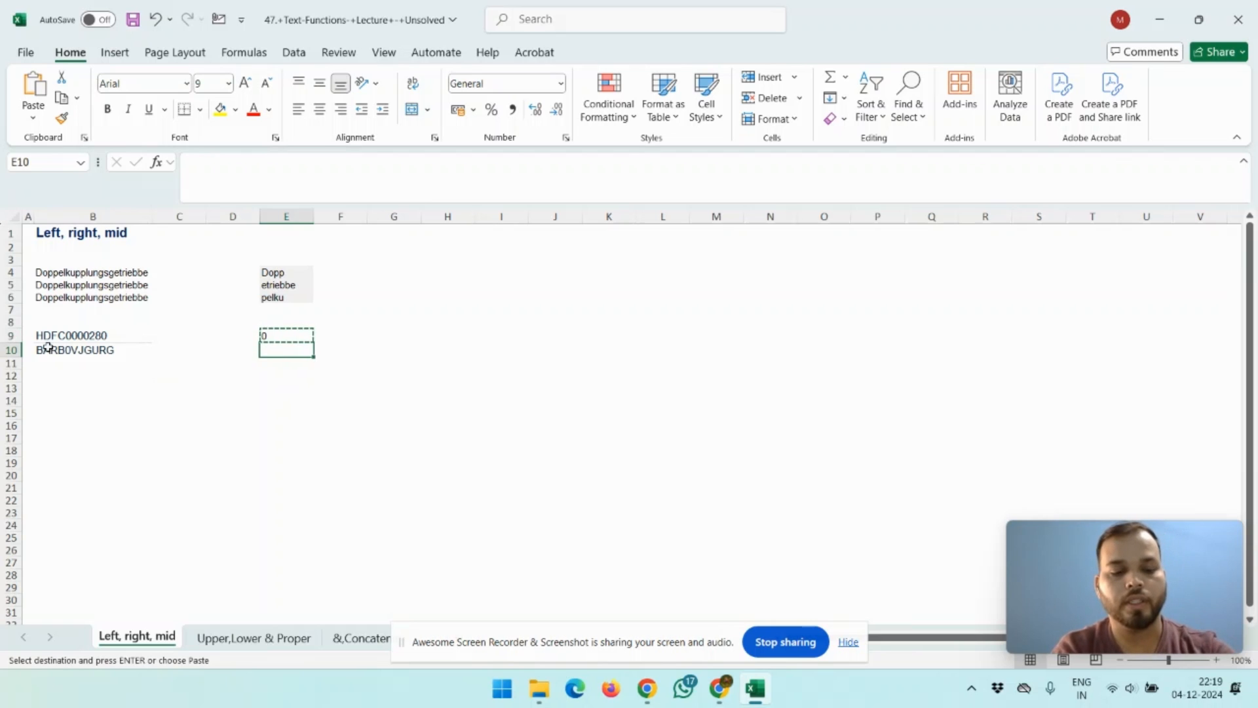
key(ctrl+v)
key(Escape)
key(Escape)
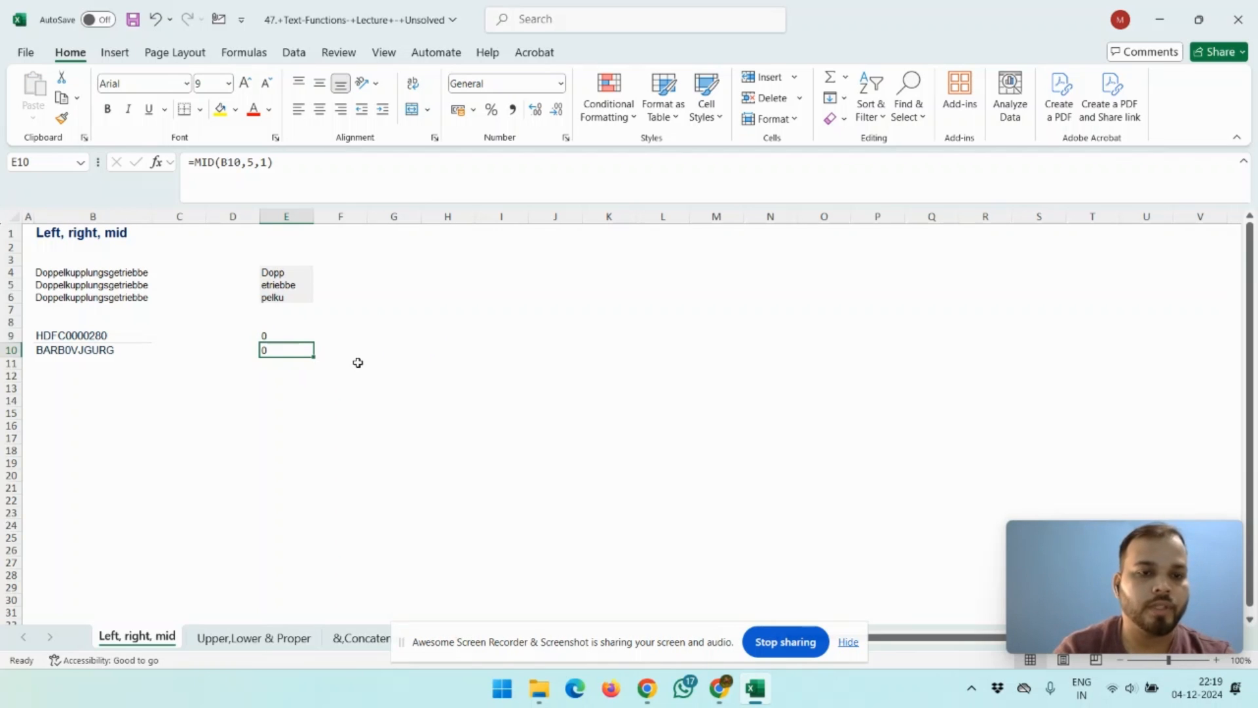
Step: Switch to the browser and search Google for hdfc gst number
key(Up)
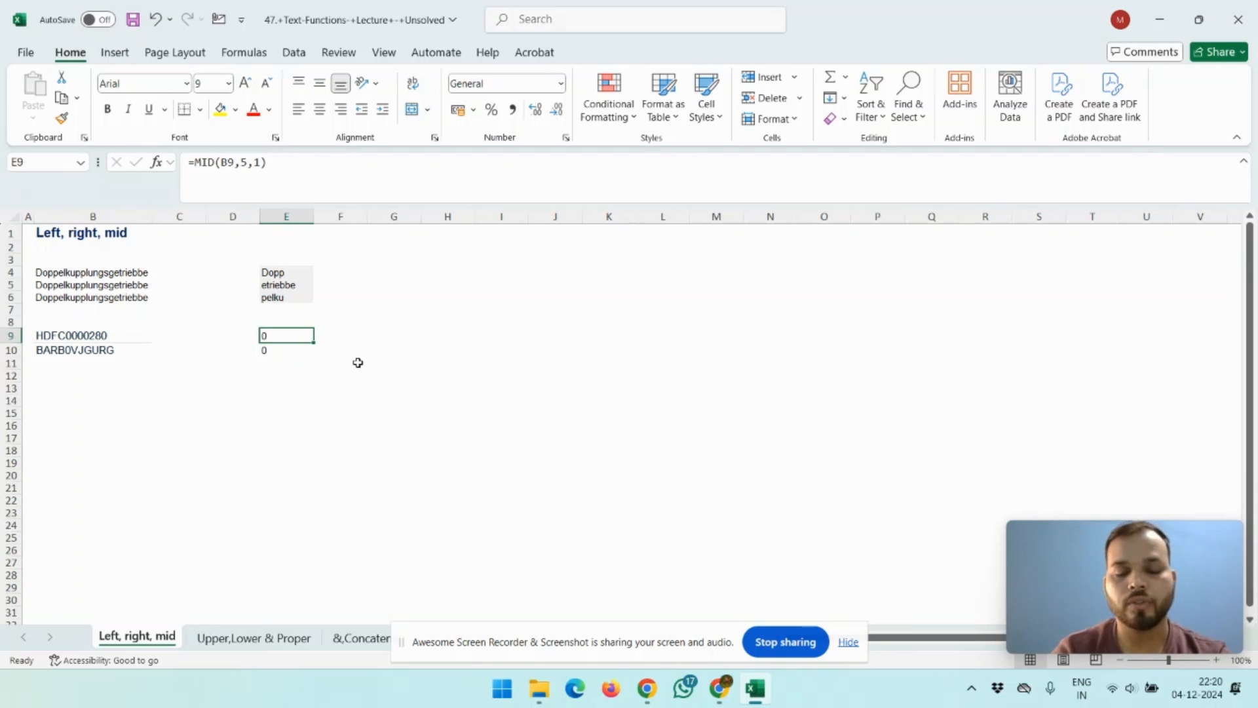
key(alt+Tab)
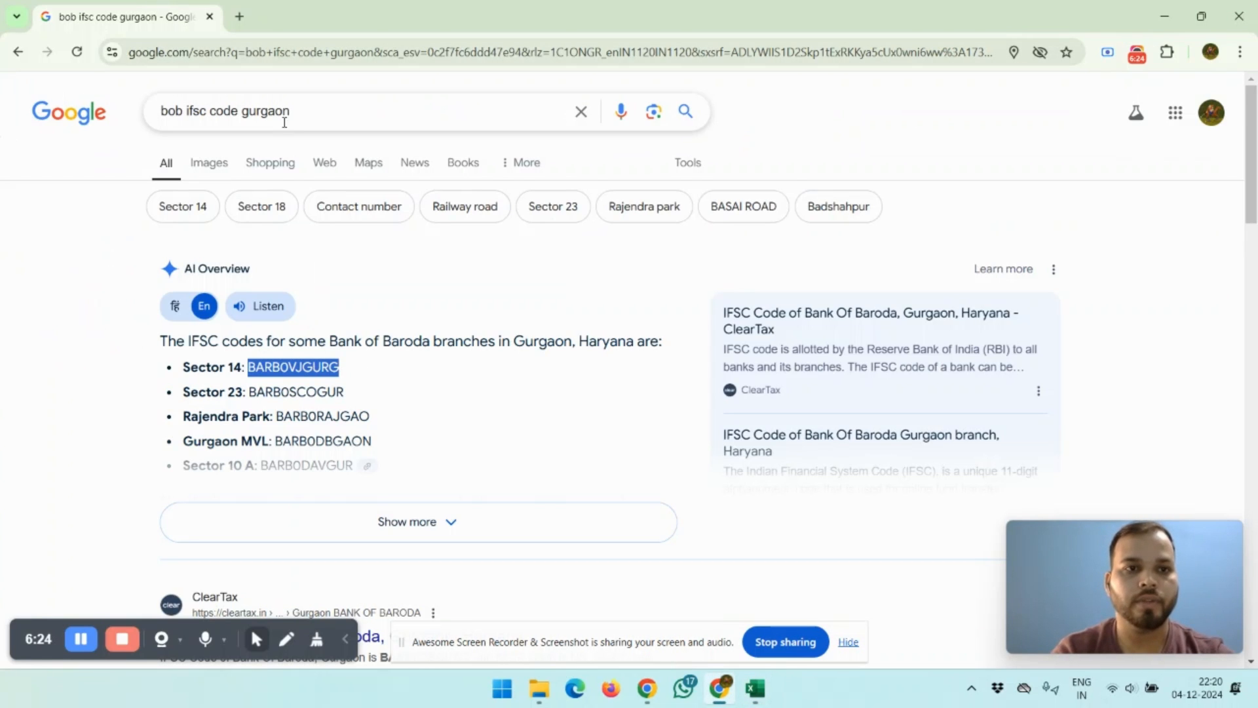
drag(312, 115, 3, 134)
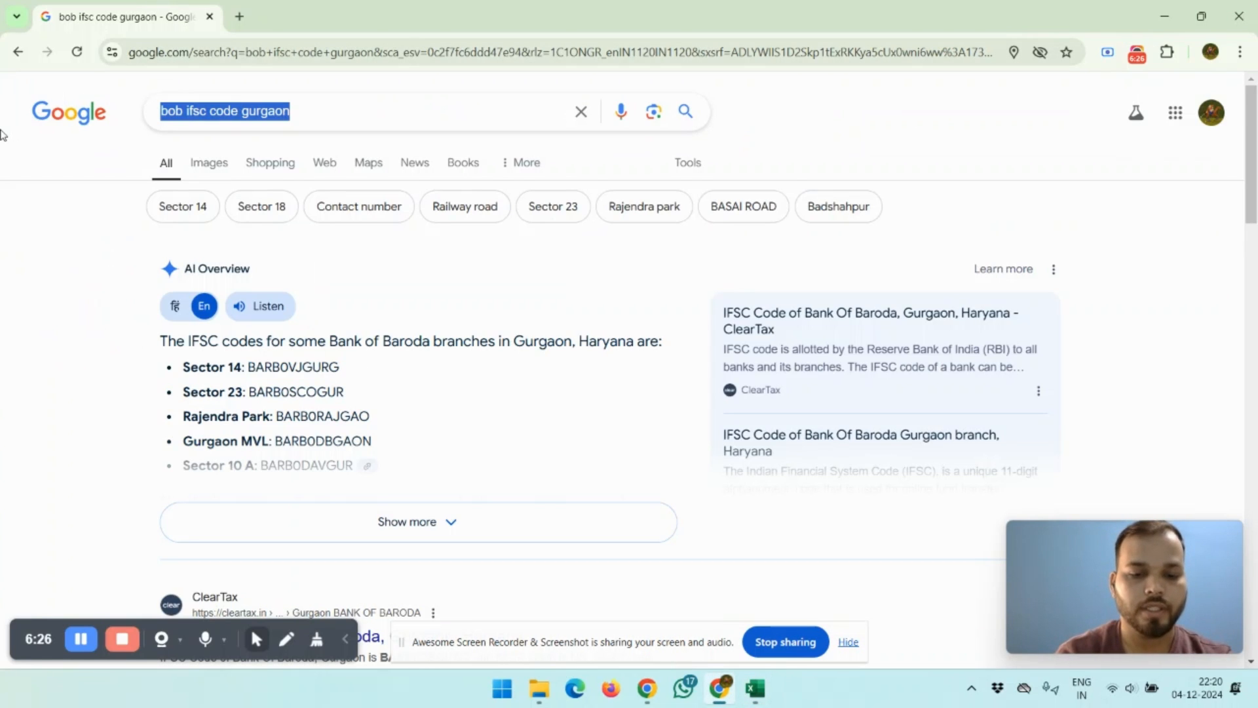
text(hdfc)
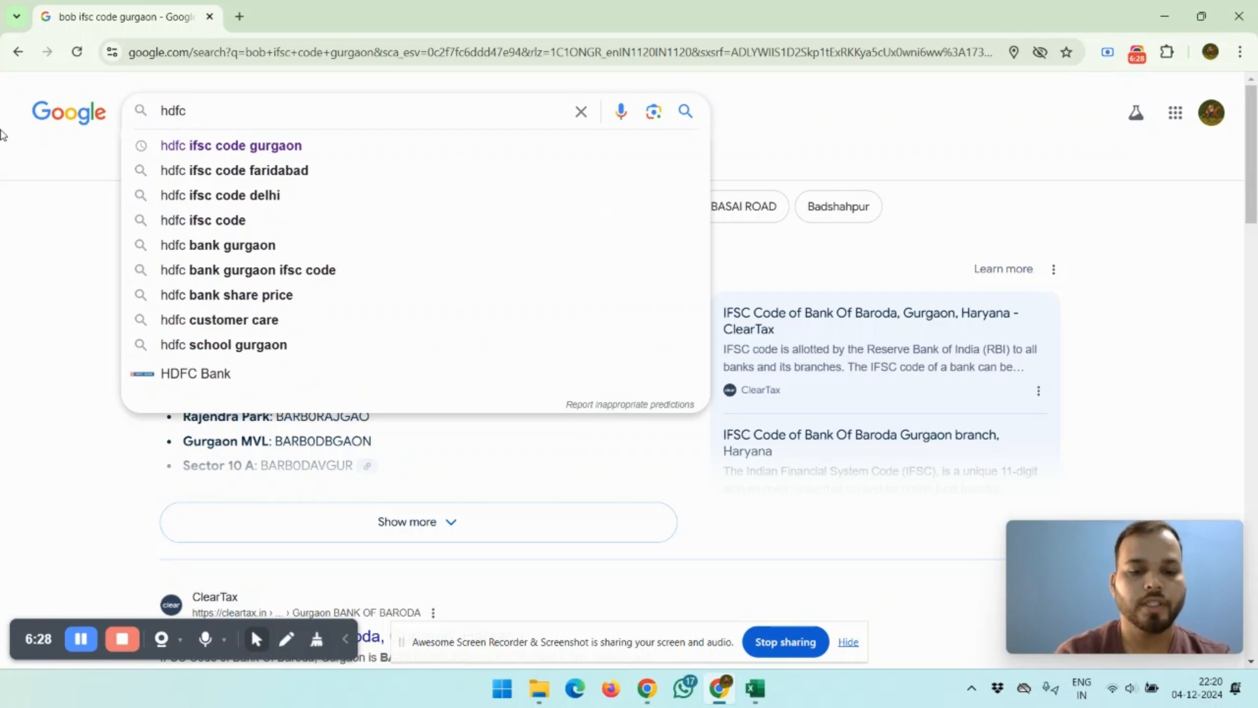
text( gst)
key(Down)
key(Down)
key(Return)
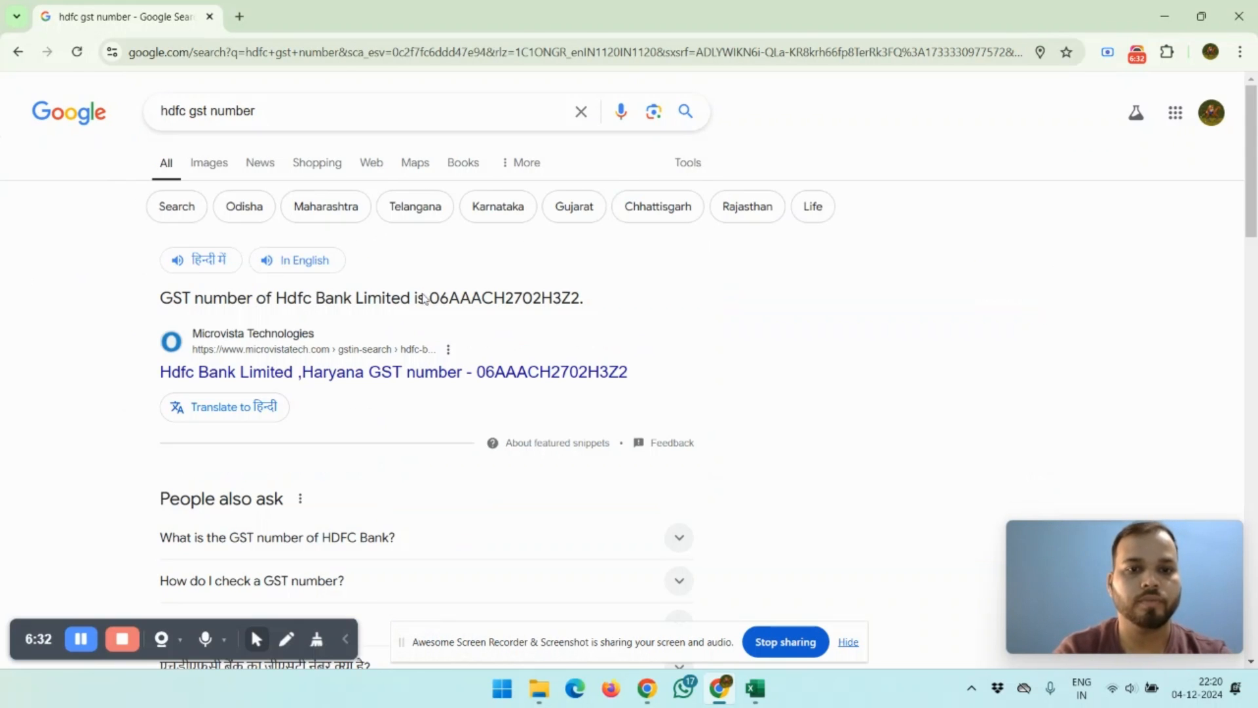
Step: Copy HDFC Bank's GST number from the results and paste it into B12
double_click(466, 302)
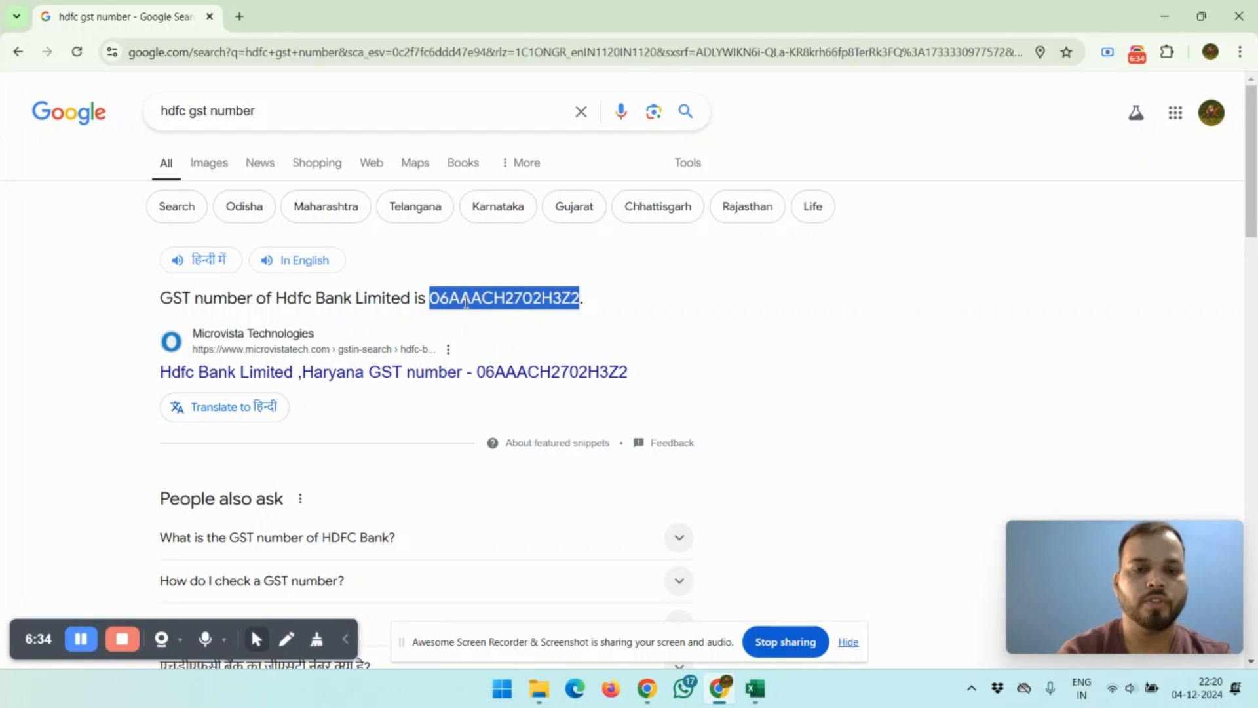
key(alt+Tab)
key(Left)
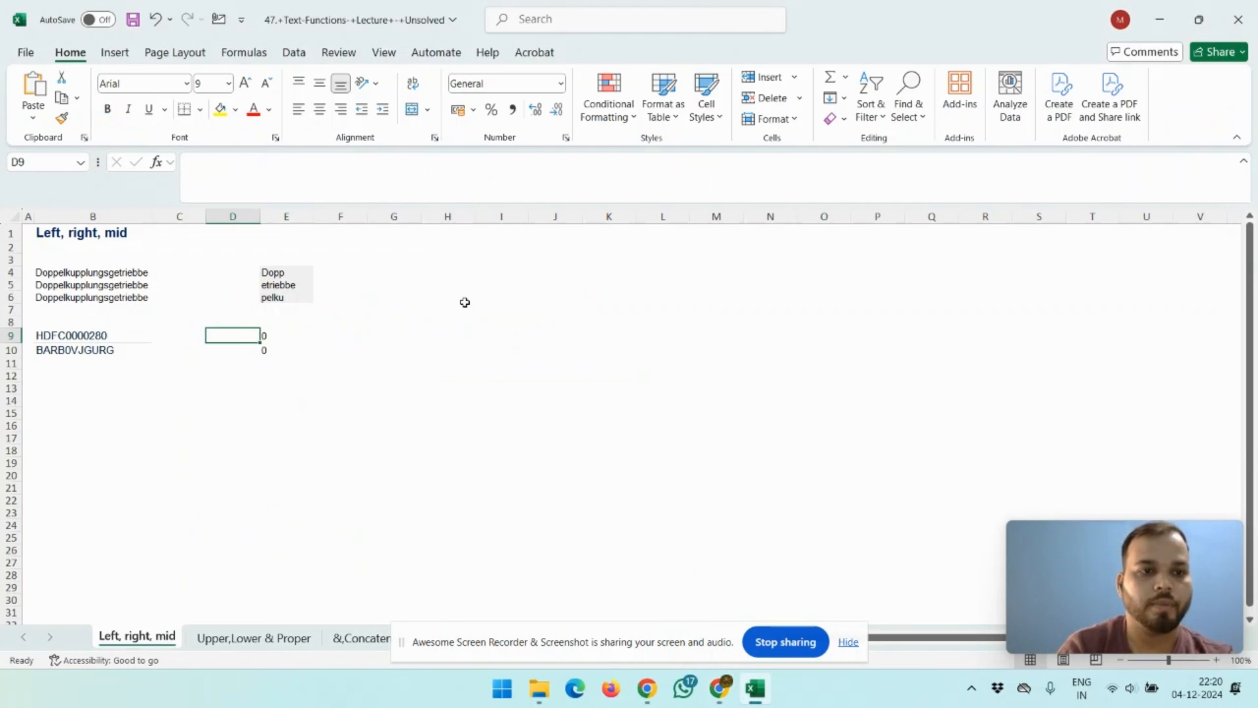
key(Left)
key(Left)
key(Down)
key(Down)
key(Down)
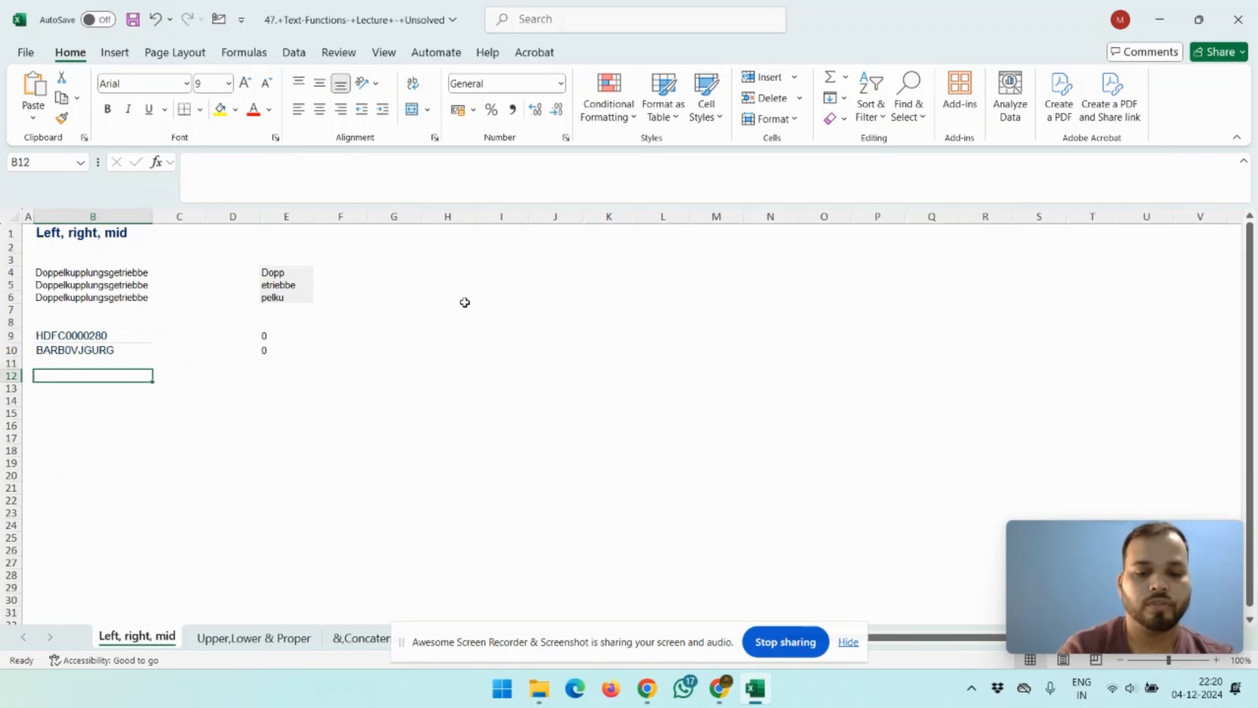
key(ctrl+v)
key(Down)
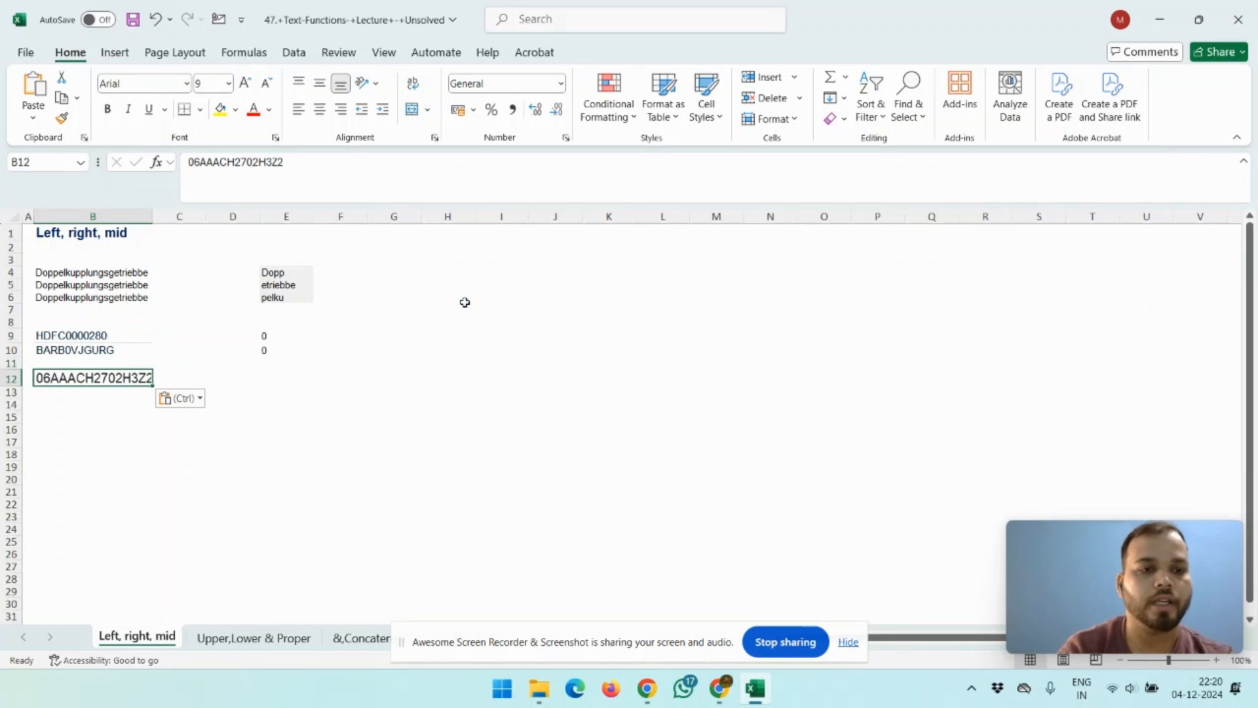
Step: In E12, enter the formula =LEFT(B12,2) to extract the first two characters of the GST number
key(Right)
key(Right)
key(Right)
key(Left)
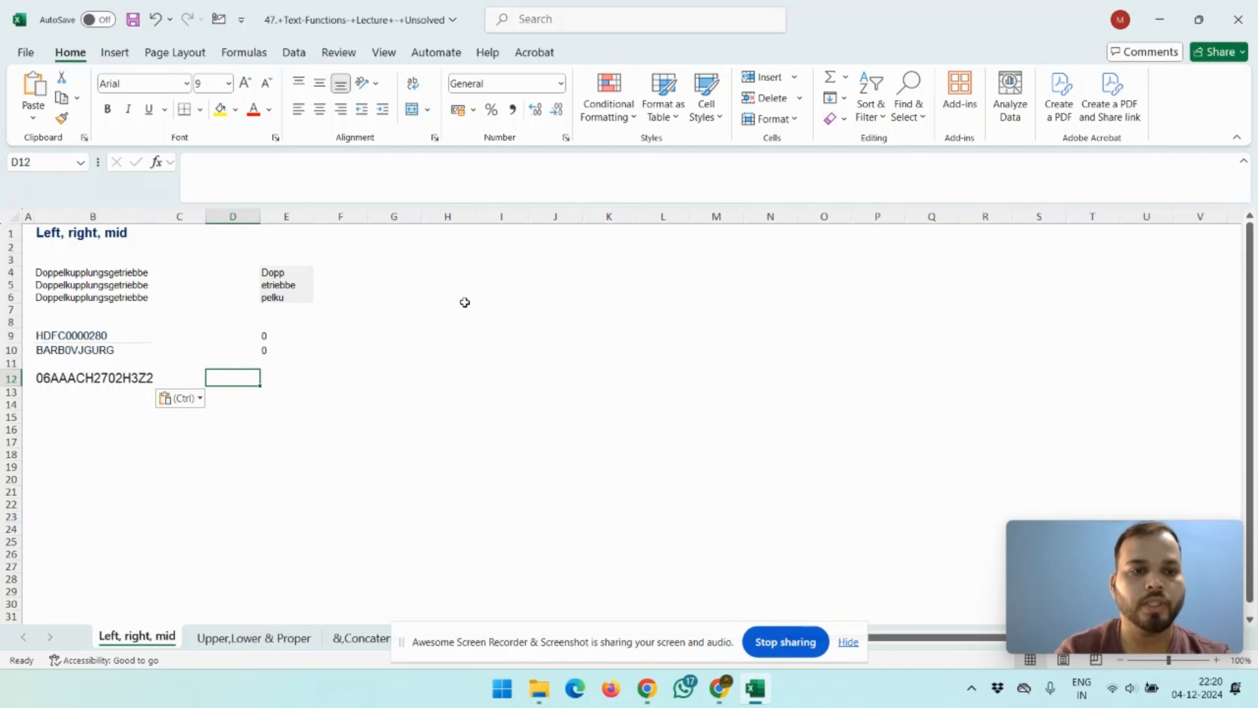
key(Right)
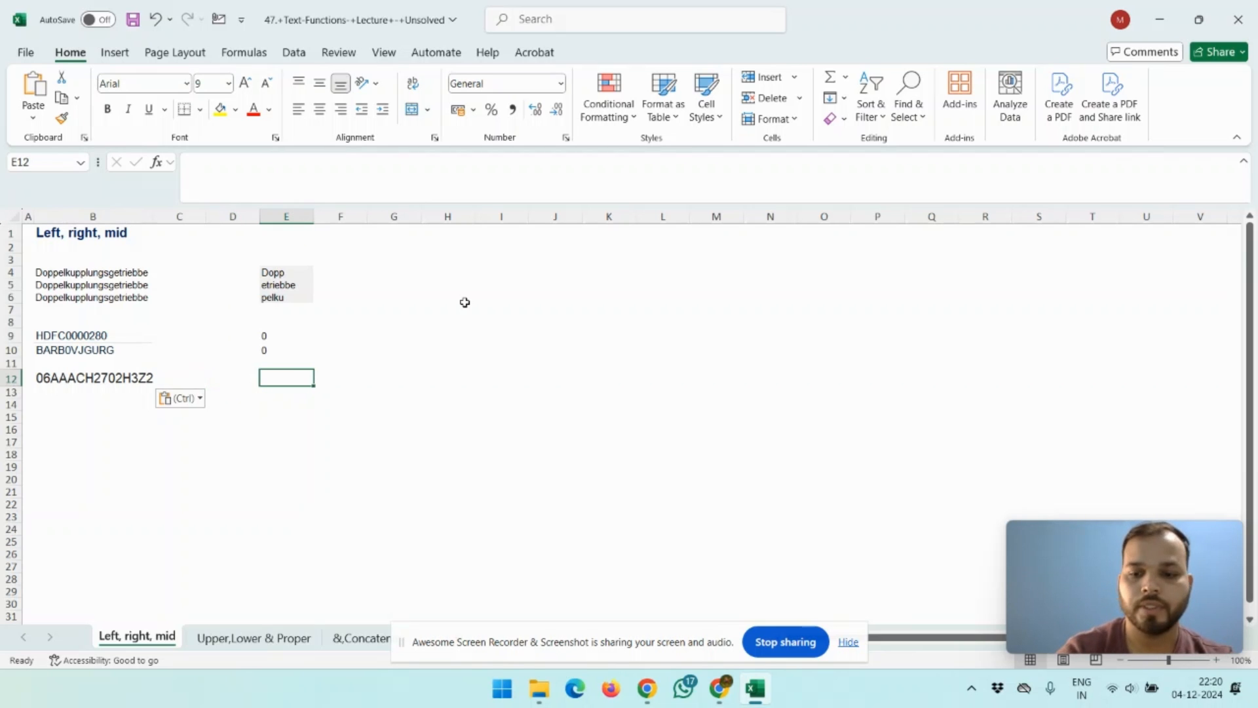
text(=Left)
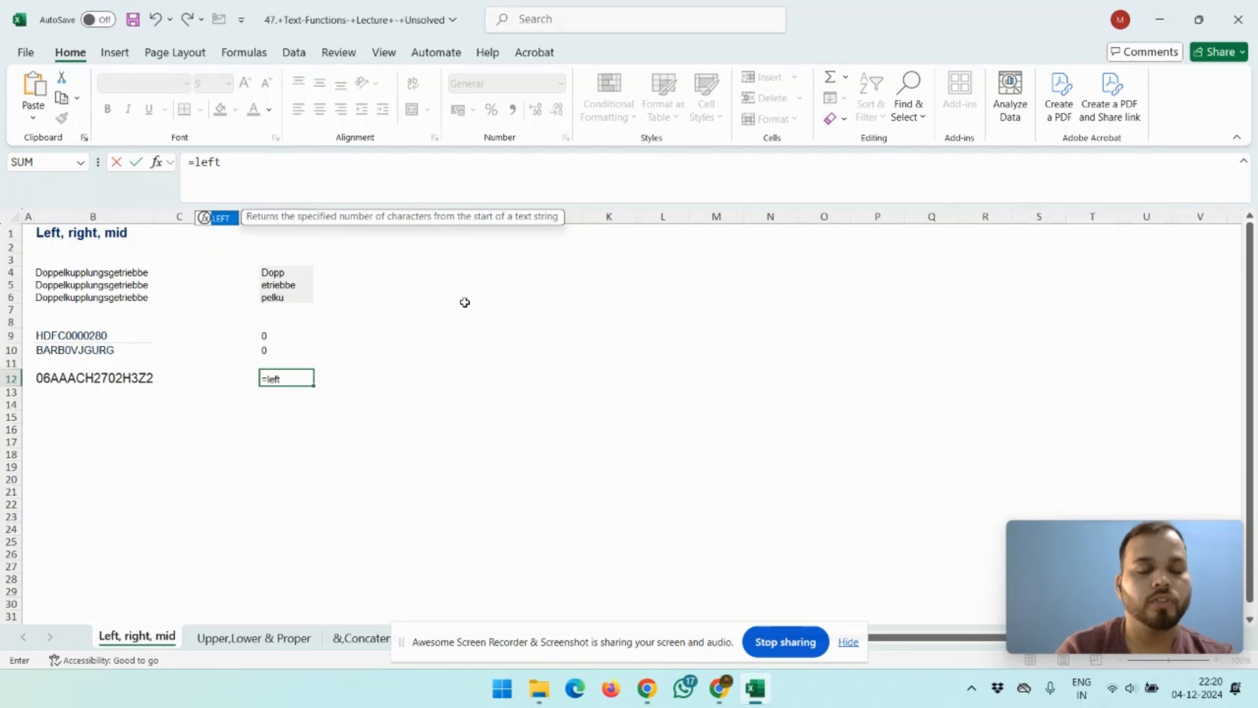
key(Tab)
key(Left)
key(Left)
key(Left)
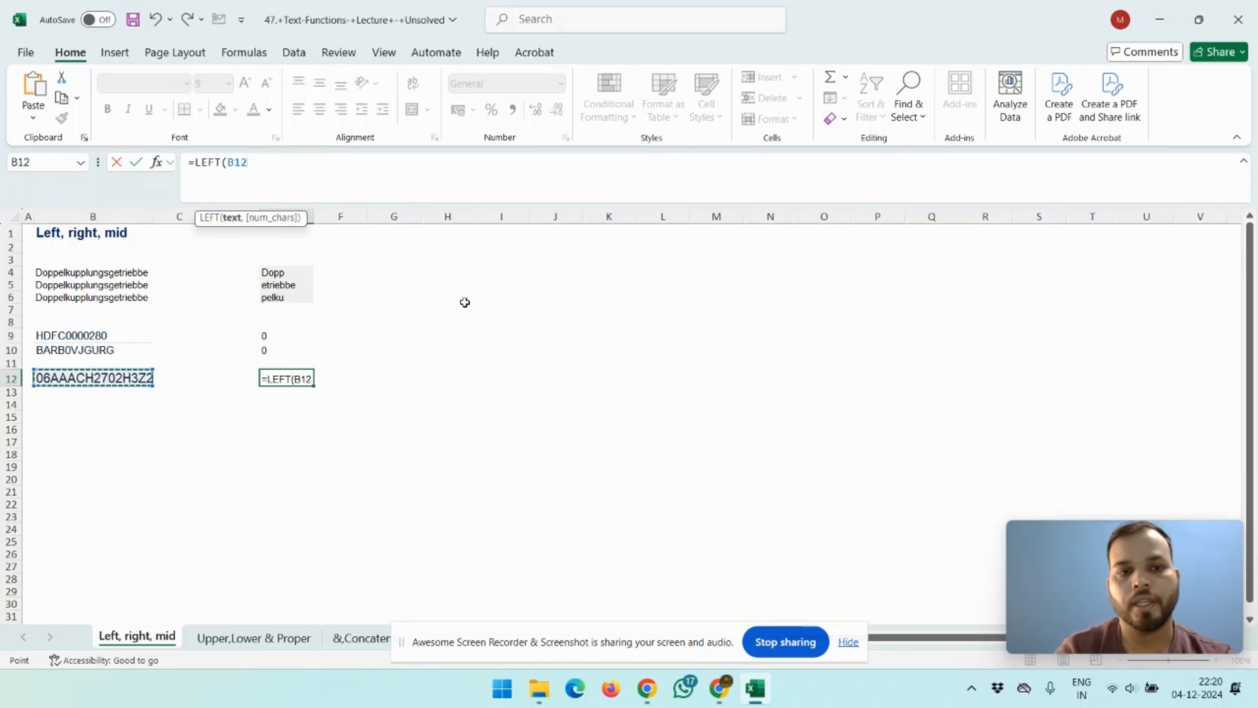
text(,2))
key(Return)
Step: In F12, enter the formula =MID(B12,3,10) to extract ten characters starting at the third
key(Up)
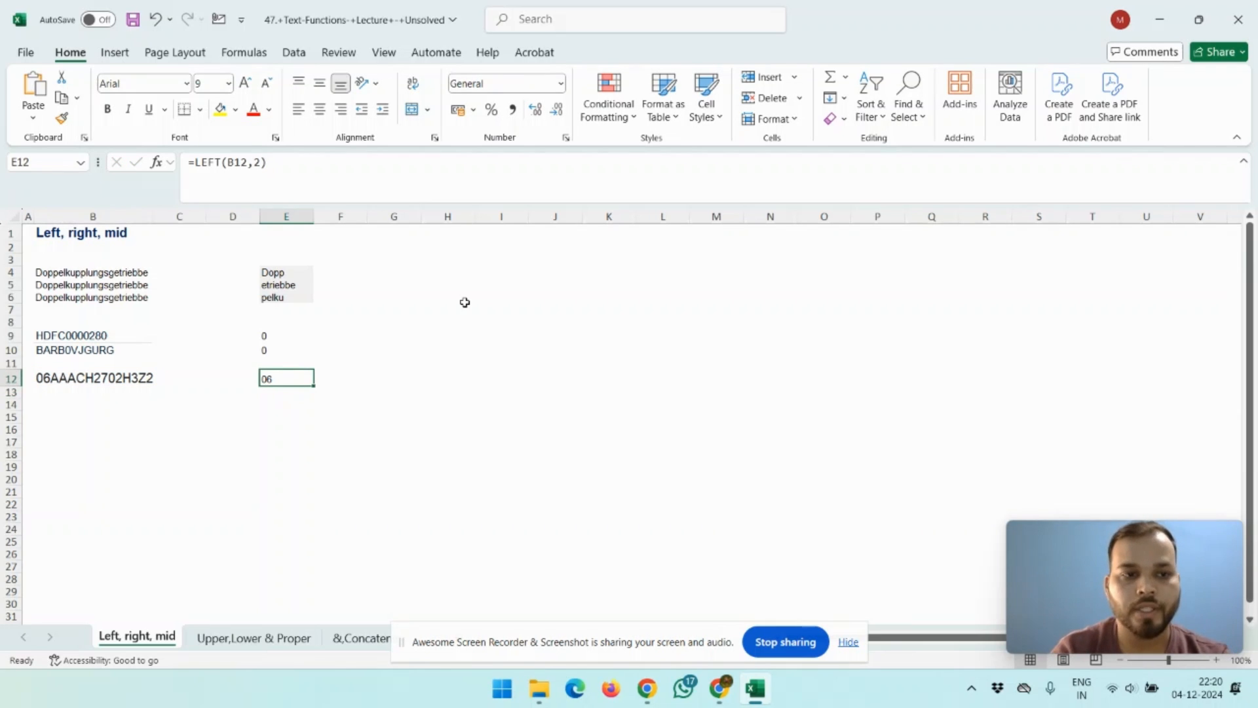
key(Left)
key(Left)
key(Left)
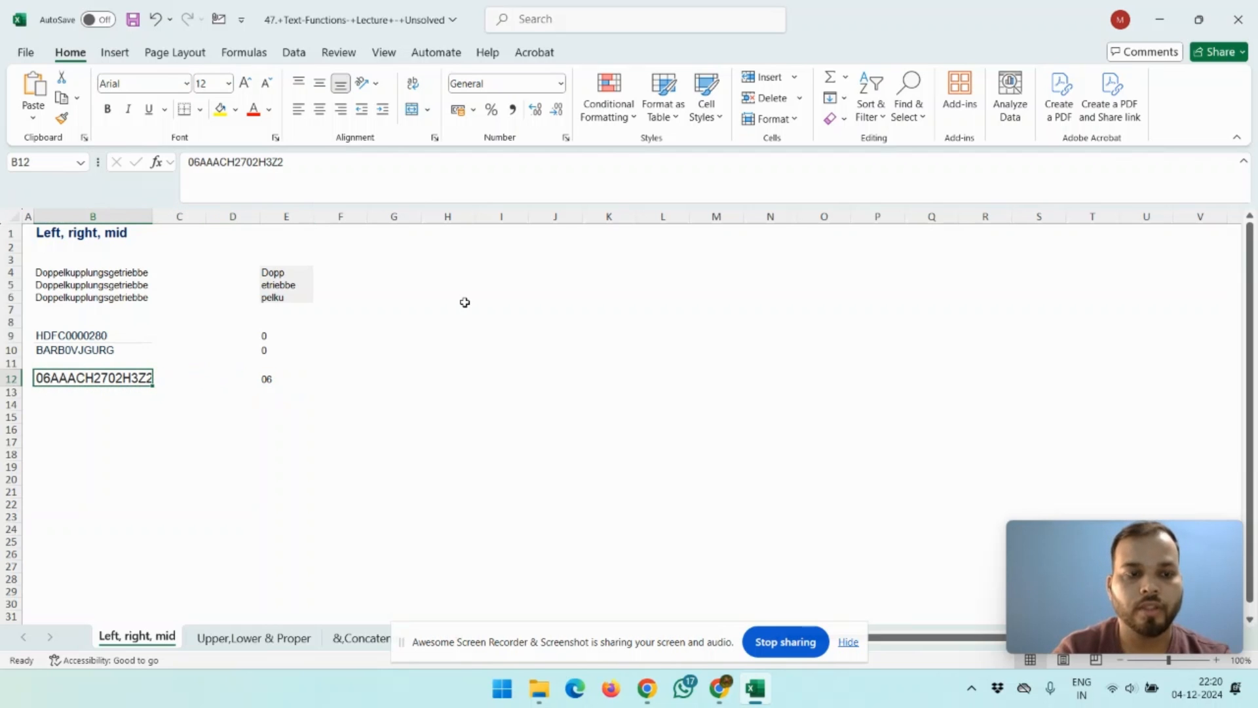
key(Right)
key(Right)
key(Right)
key(Right)
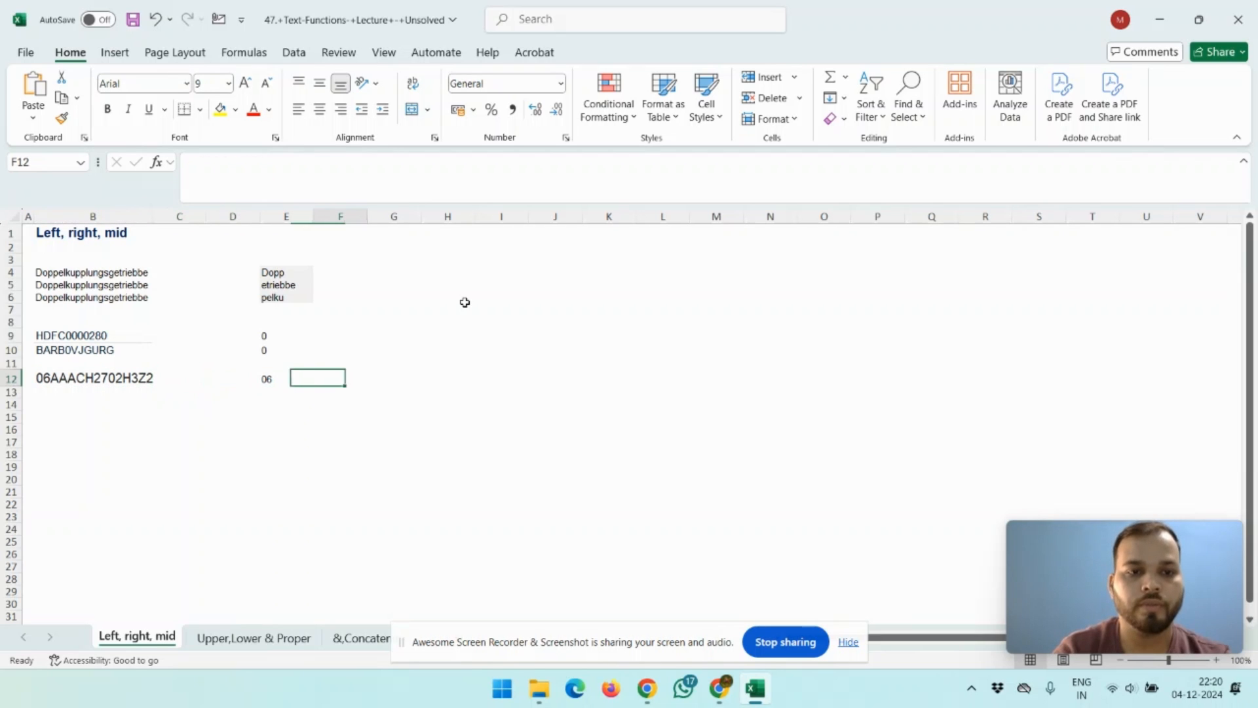
text(=)
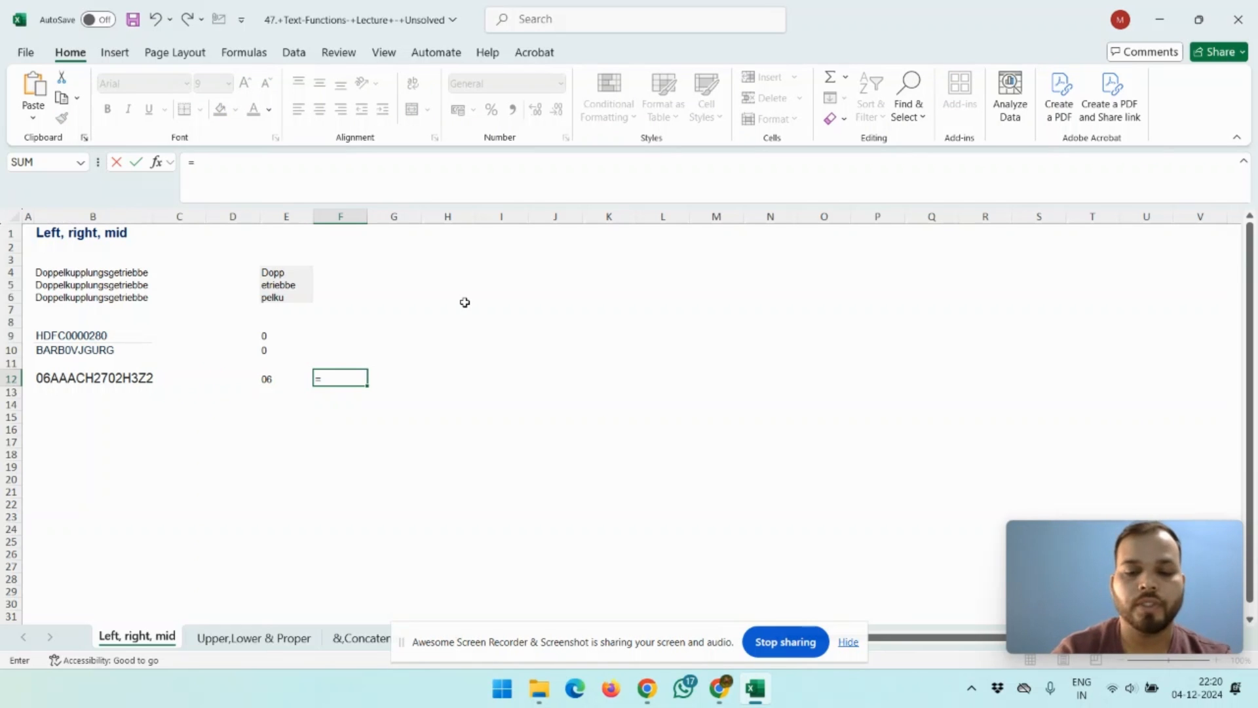
text(mid)
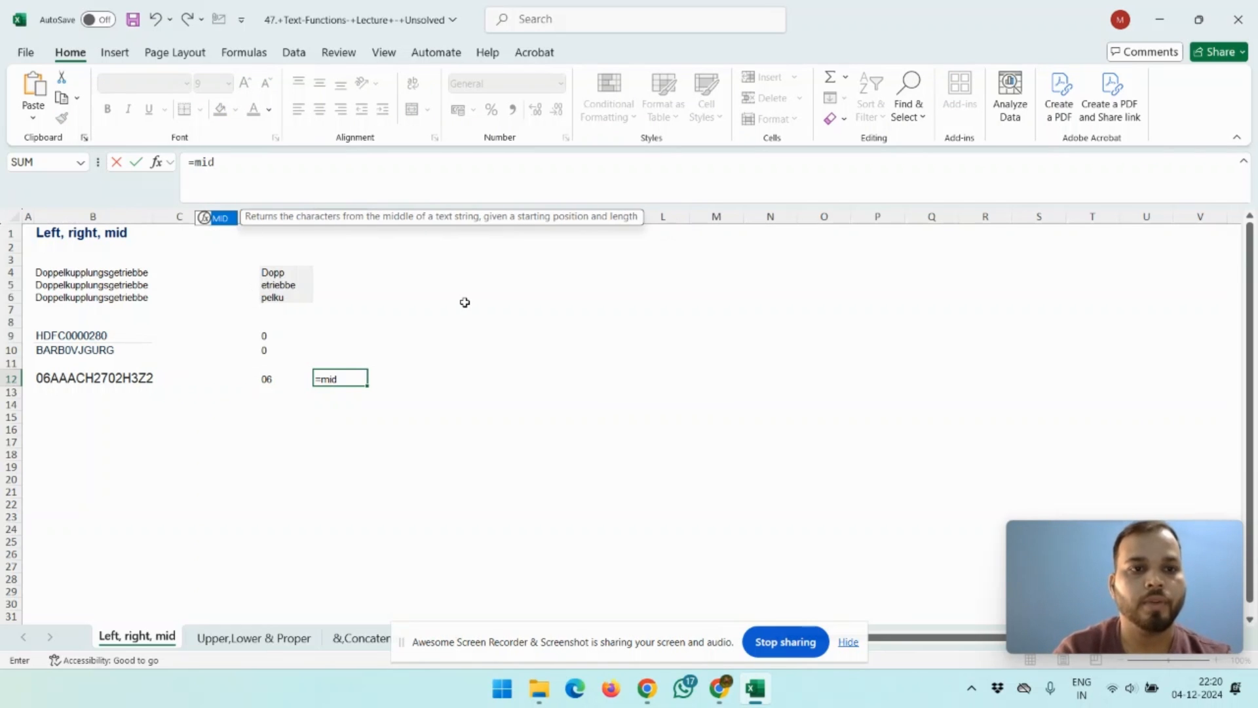
key(Tab)
key(Left)
key(Left)
key(Left)
key(Left)
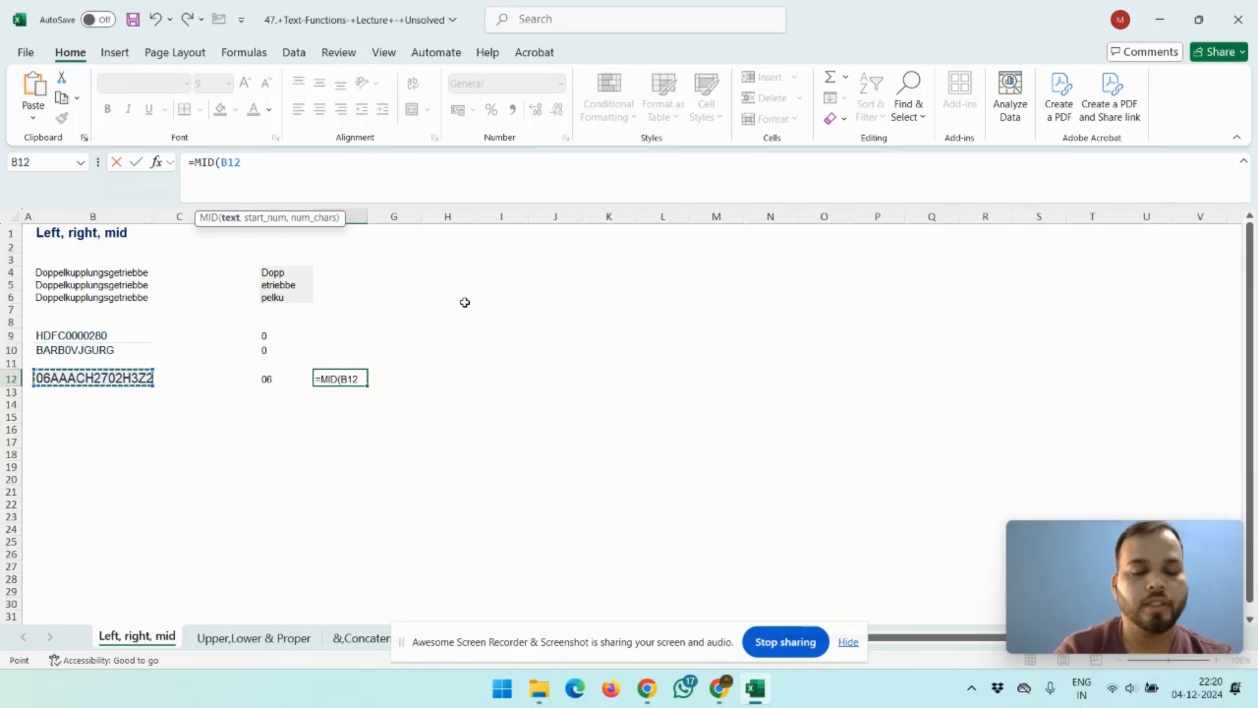
text(,)
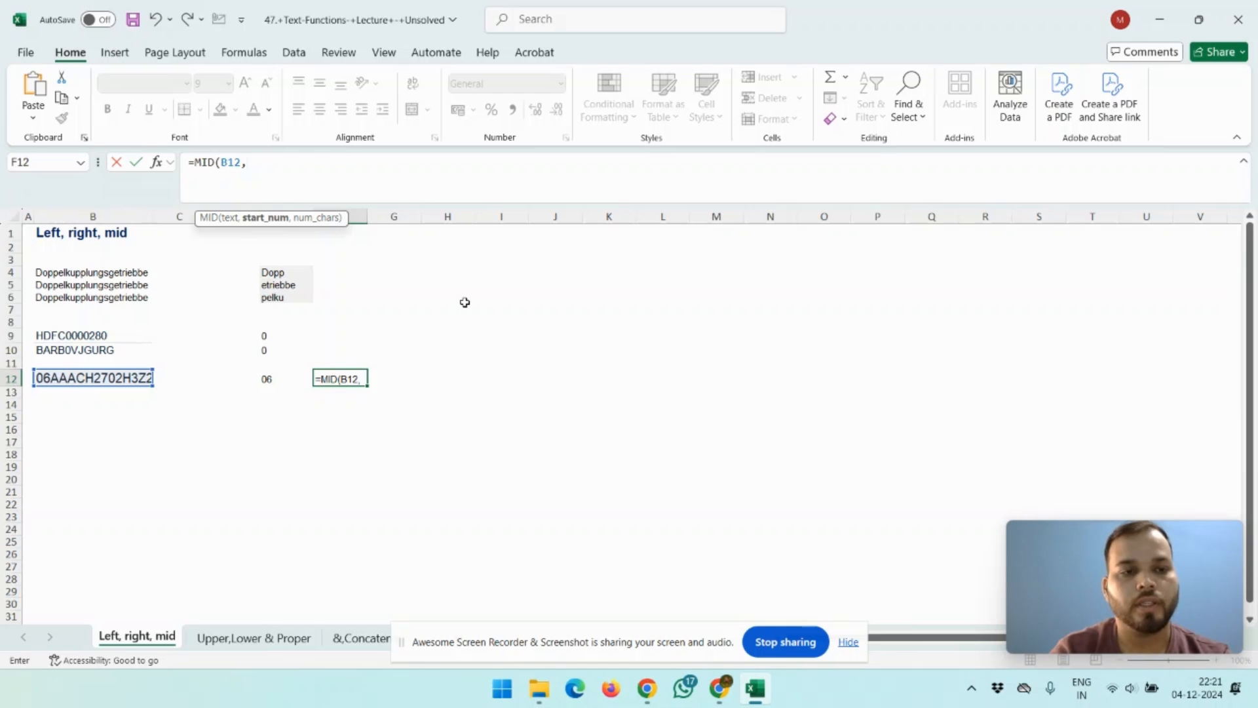
text(3)
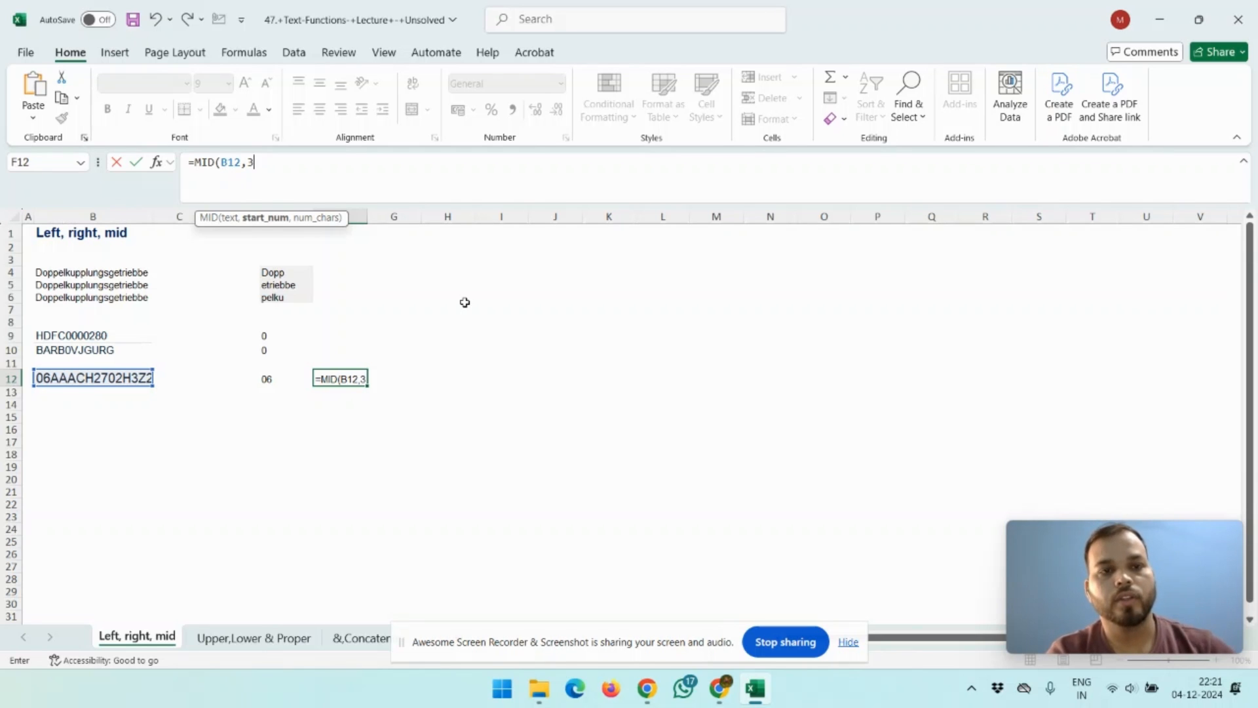
text(,)
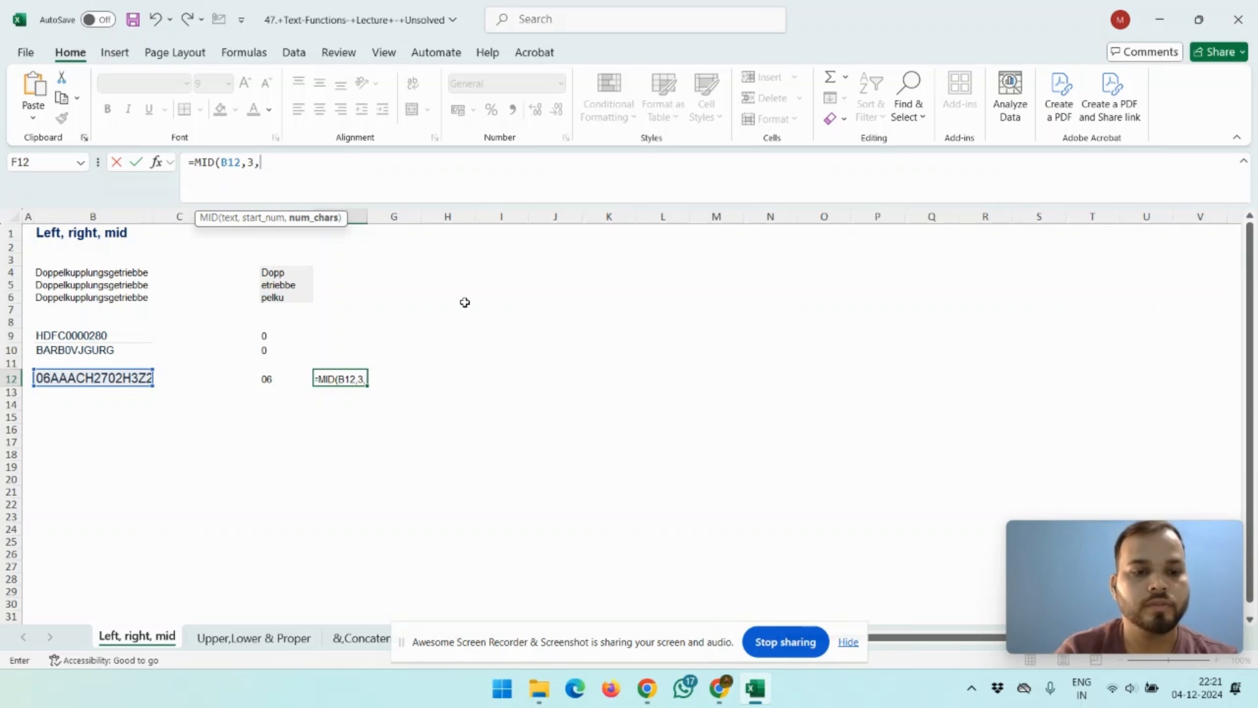
text(10))
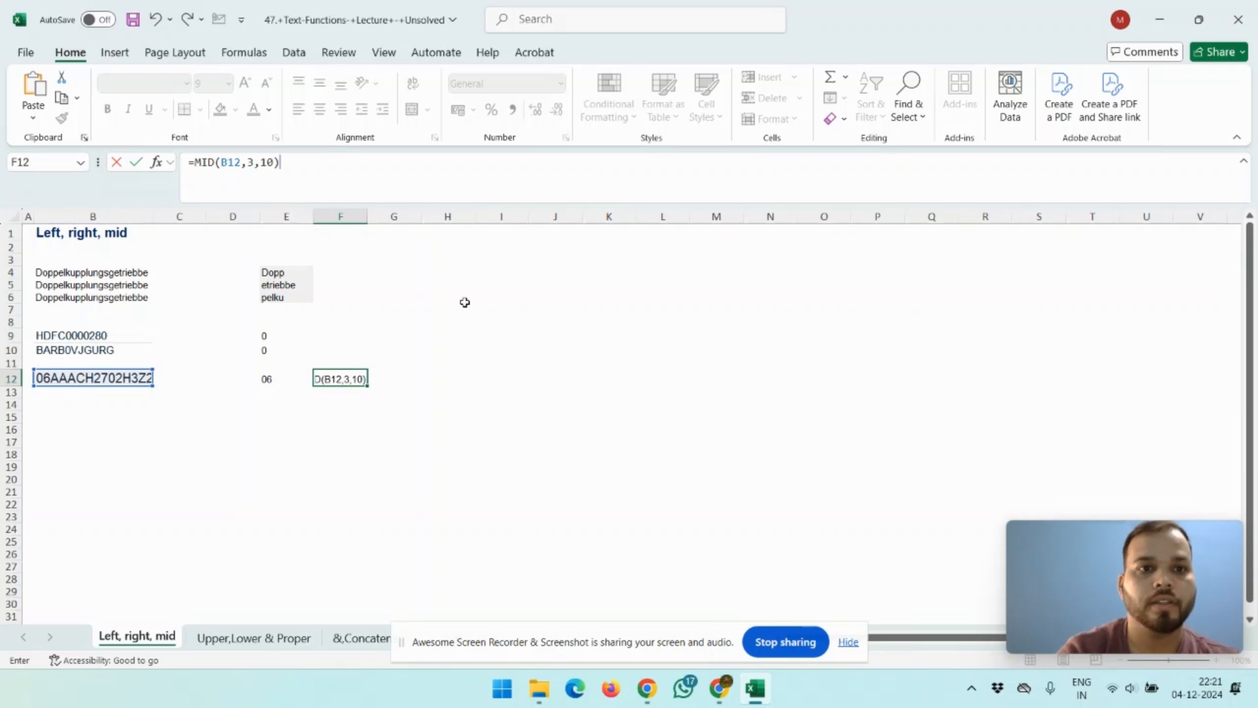
key(Return)
Step: In H12, enter the formula =RIGHT(B12,3) to extract the last three characters of the GST number
key(Up)
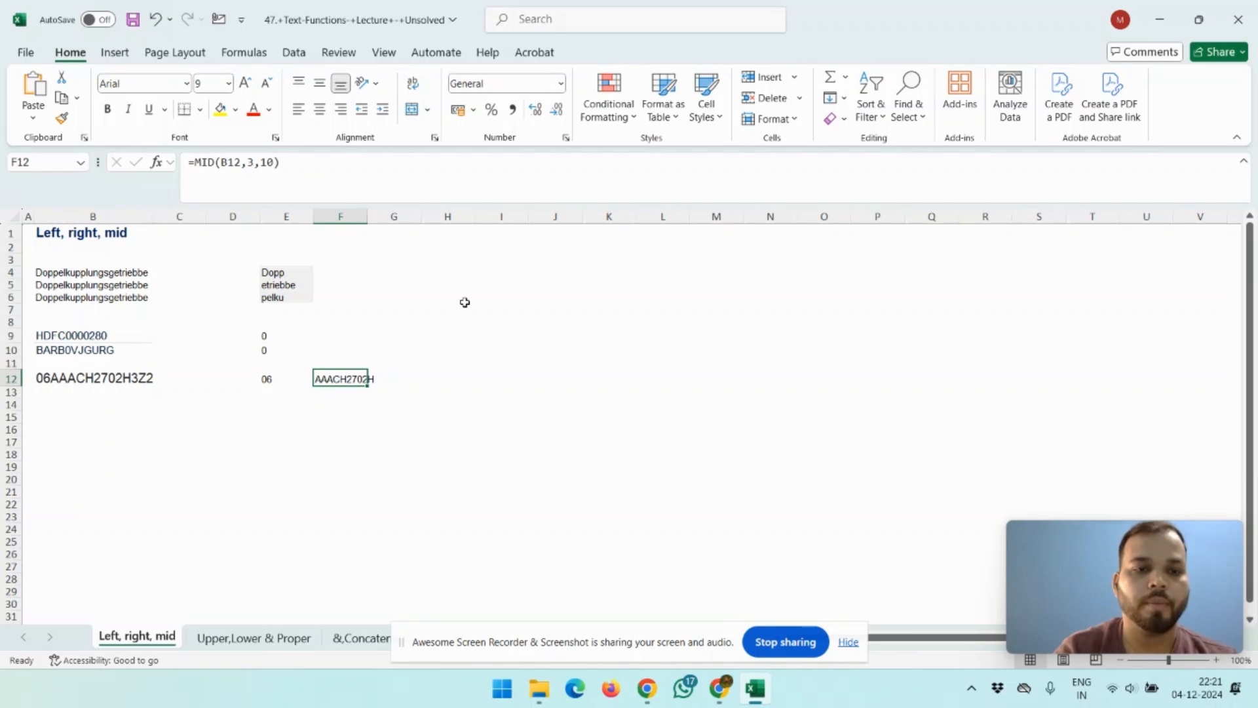
key(Right)
key(Right)
key(Left)
key(Right)
text(=)
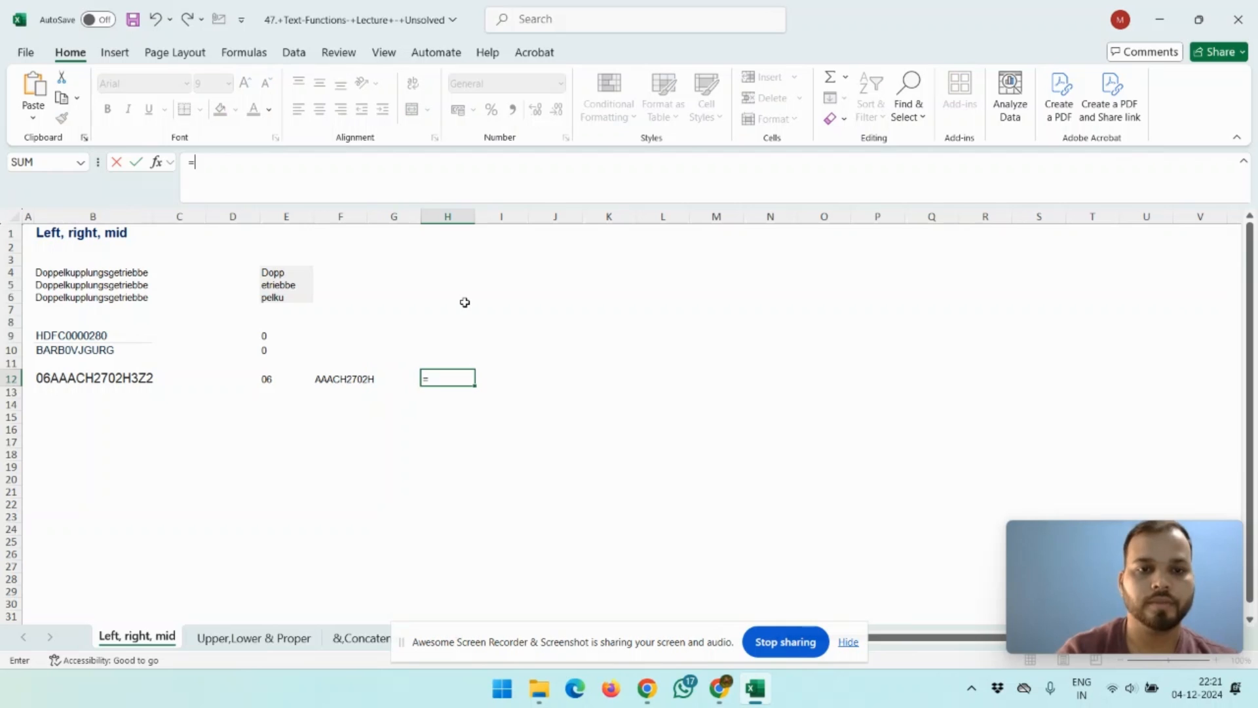
text(righ)
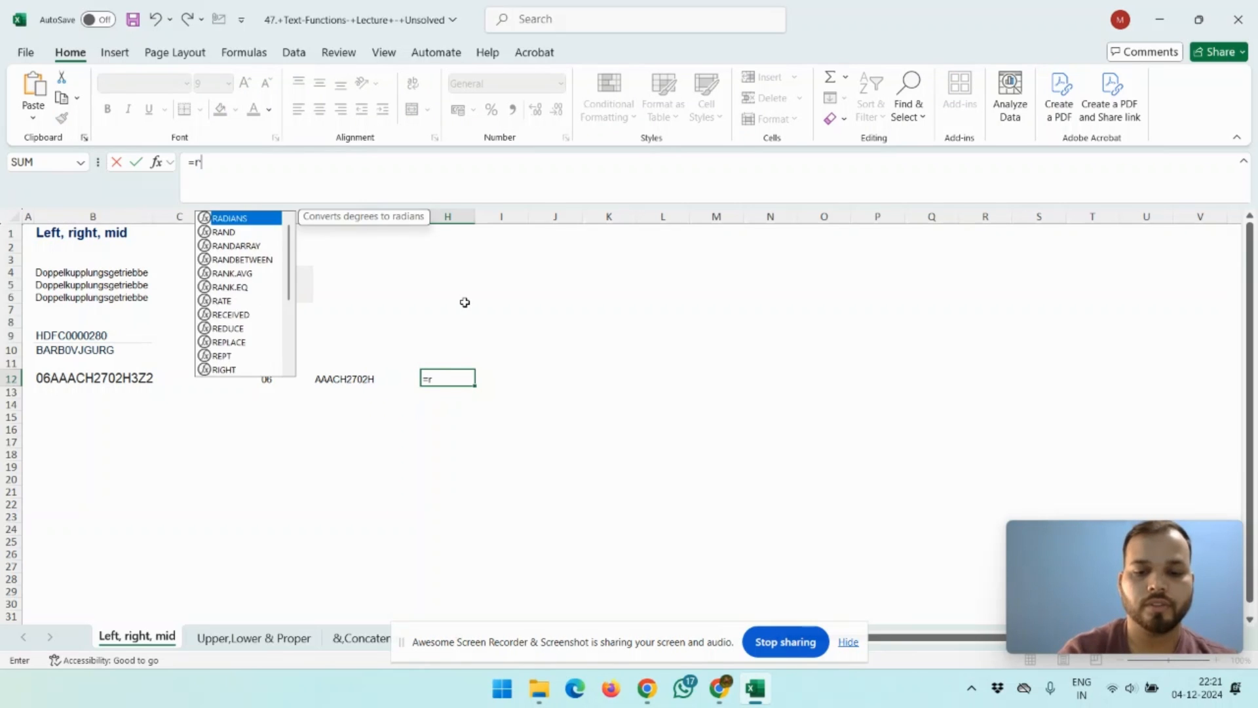
key(Tab)
key(Left)
key(Left)
key(Left)
key(Left)
key(Left)
key(Left)
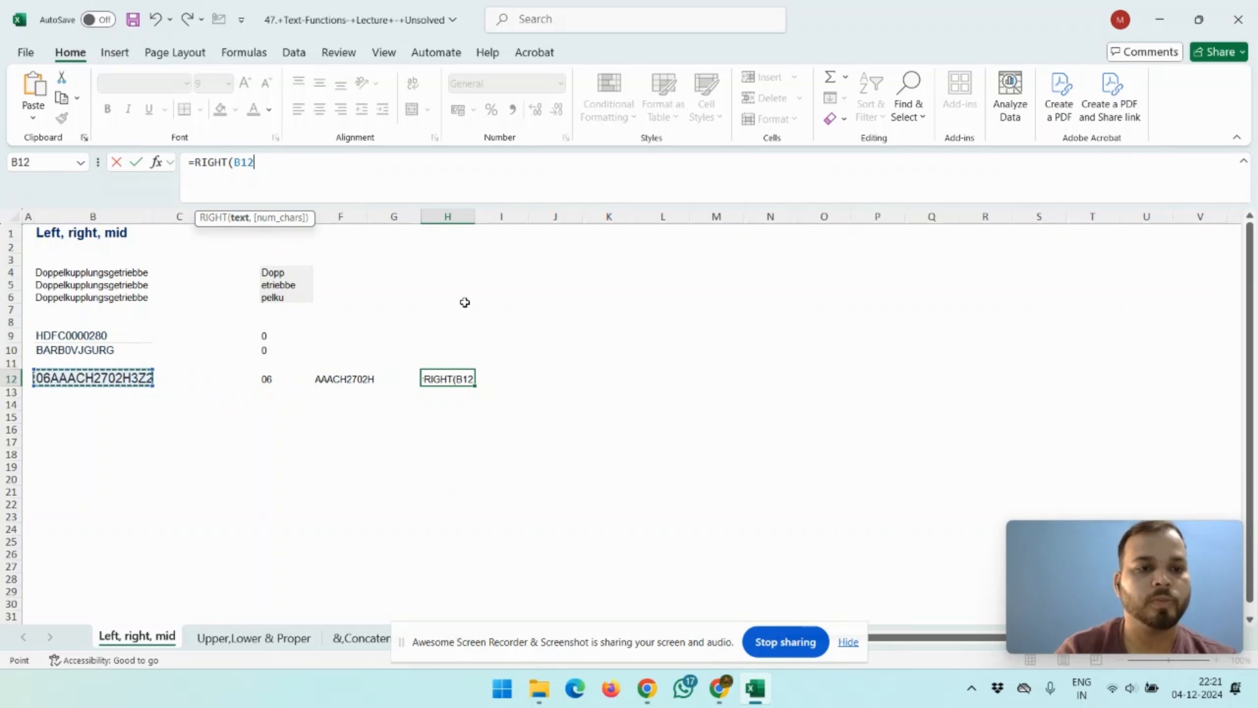
text(,)
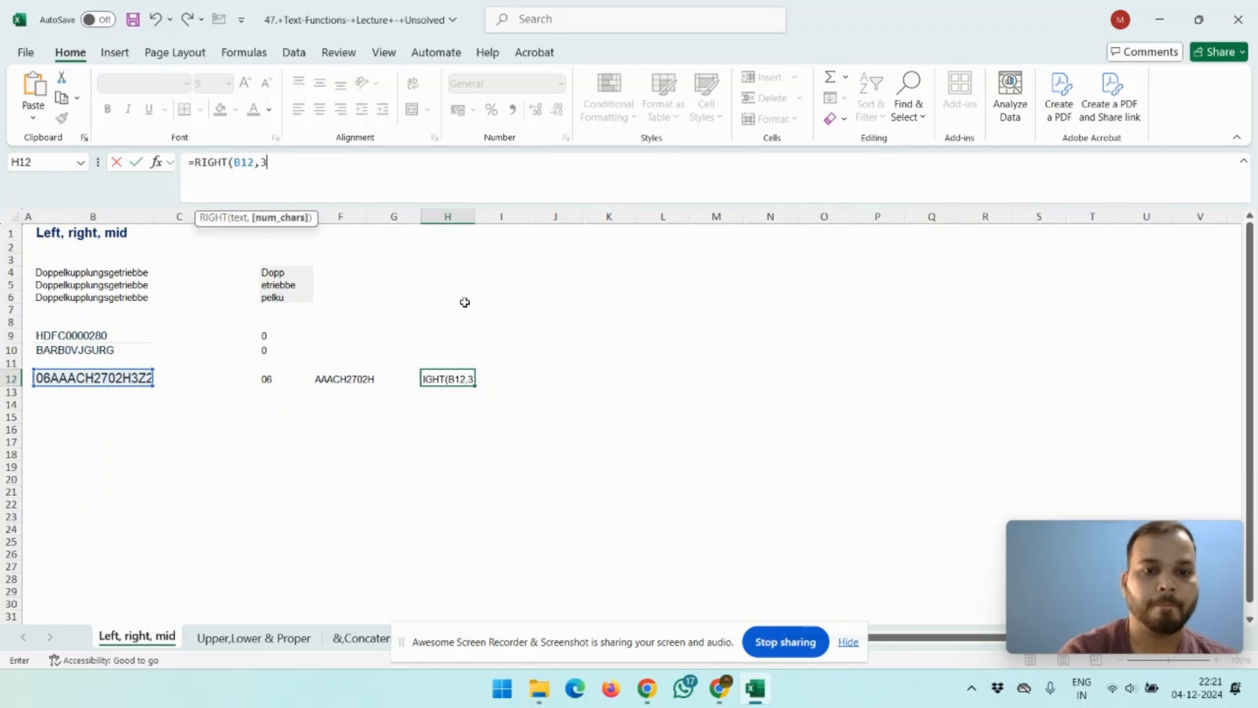
text(3)
key(Return)
Step: Review the LEFT, MID and RIGHT results in row 12 against the GST number in B12
key(Up)
key(Left)
key(Left)
key(Left)
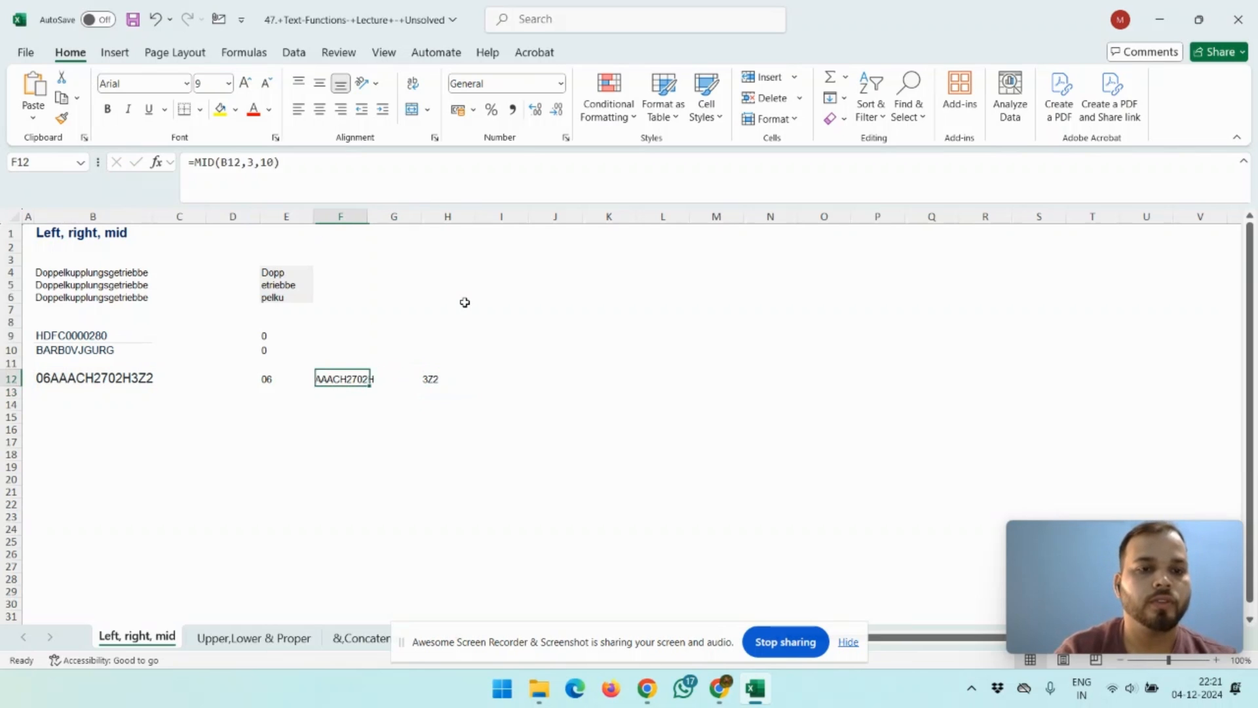
key(Left)
key(Left)
key(Left)
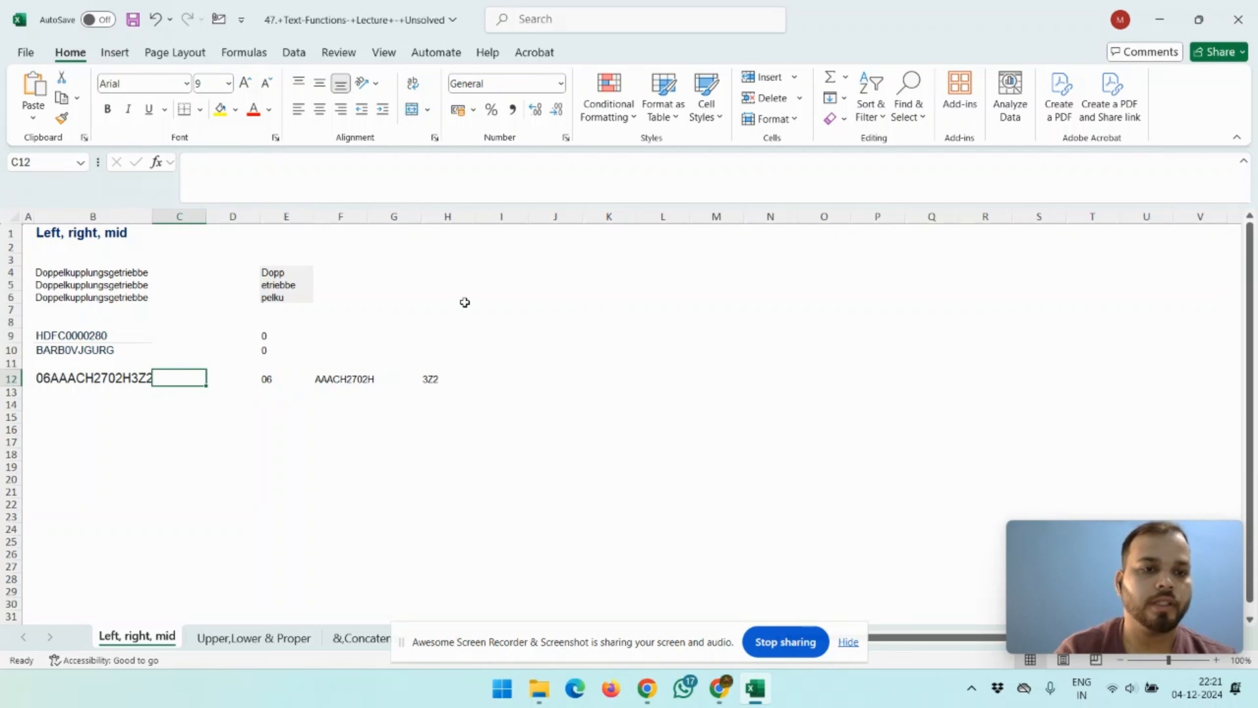
key(Right)
key(Right)
key(Right)
key(Right)
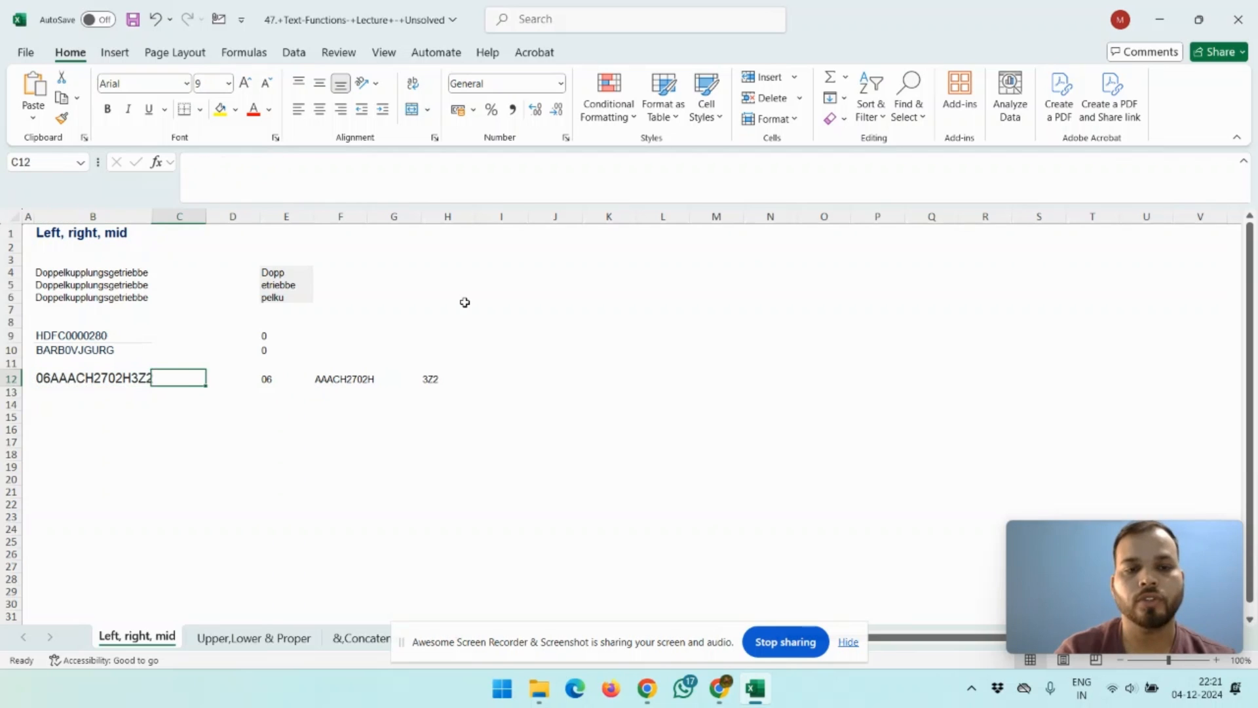